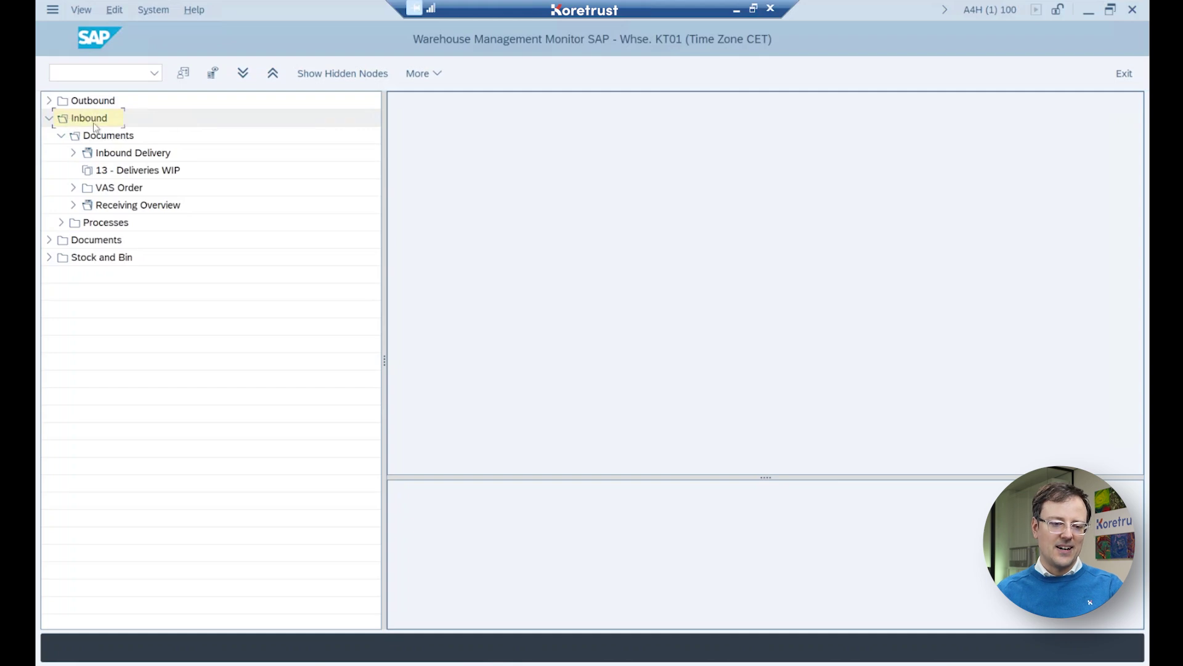
# Run the Inbound Delivery selection from the Inbound documents with all criteria left blank and Database as the data source.
pyautogui.doubleClick(115, 154)
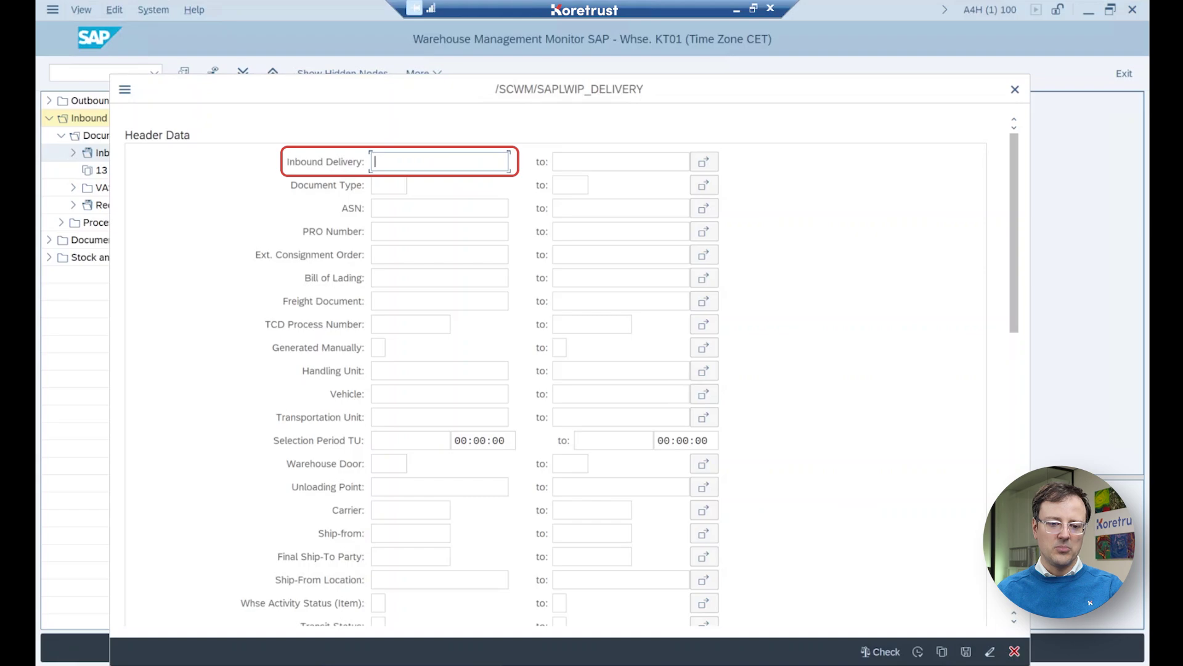
pyautogui.click(389, 185)
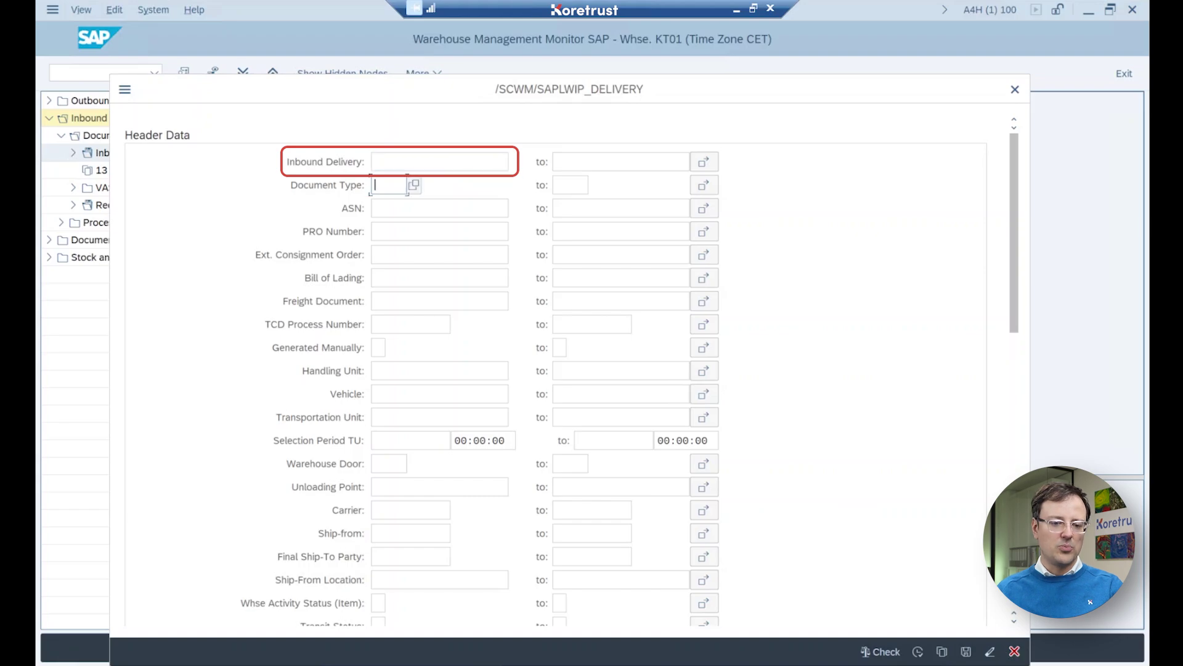
pyautogui.click(407, 208)
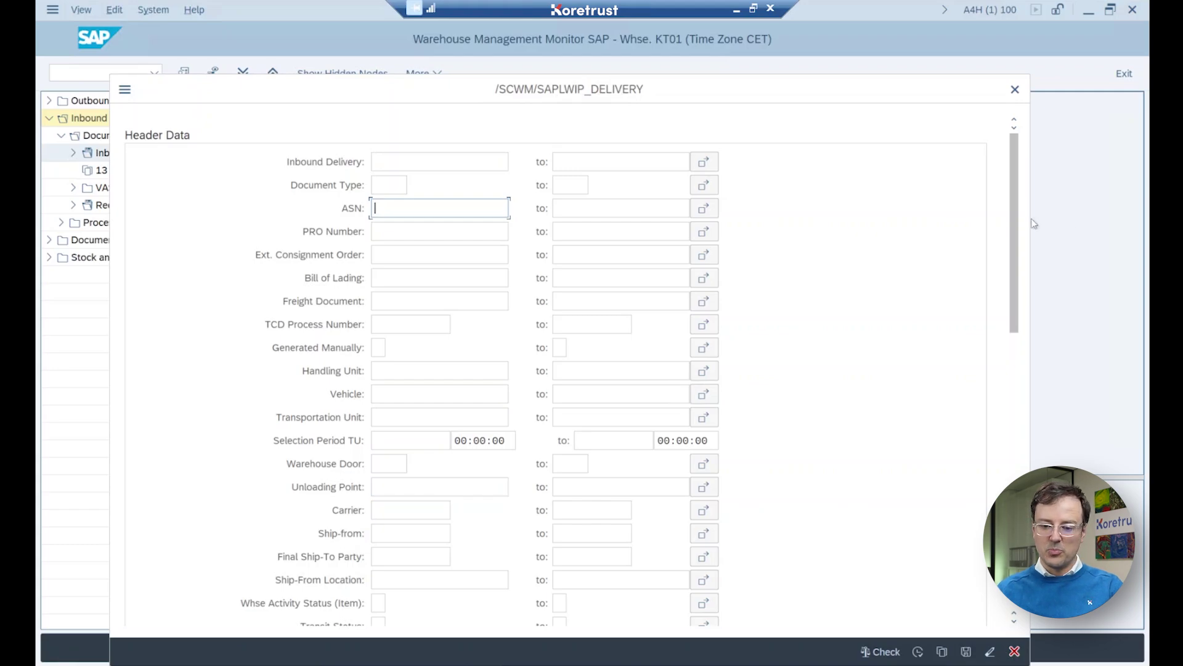
pyautogui.click(1015, 430)
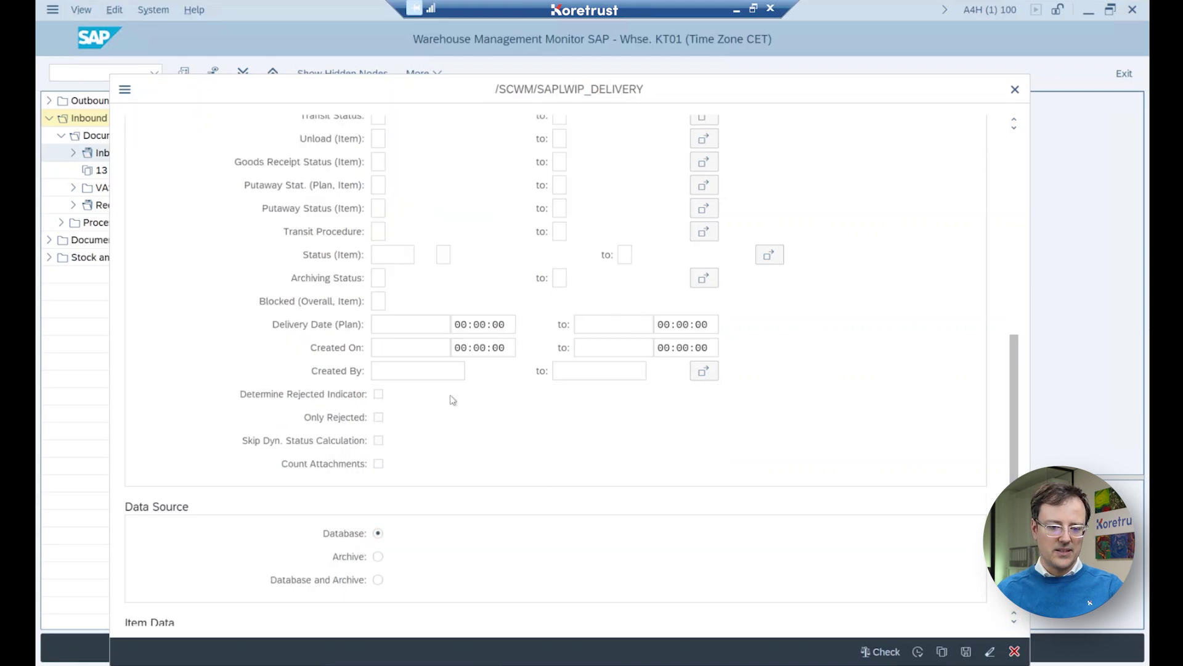
pyautogui.click(421, 352)
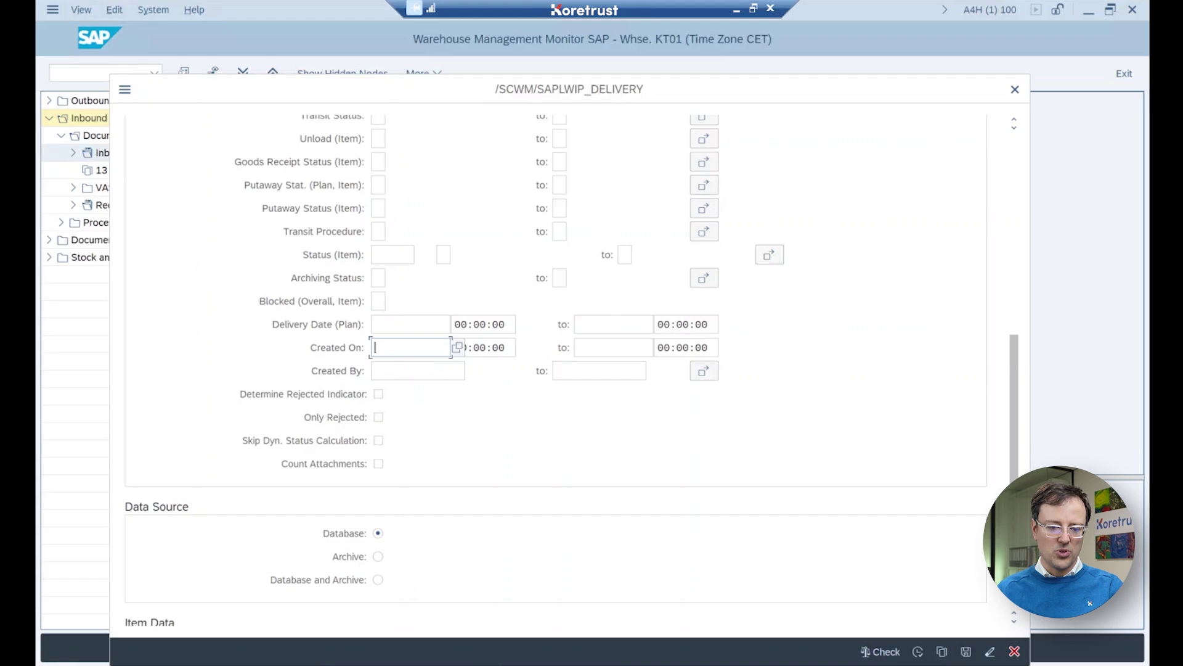
pyautogui.scroll(-3, 1014, 401)
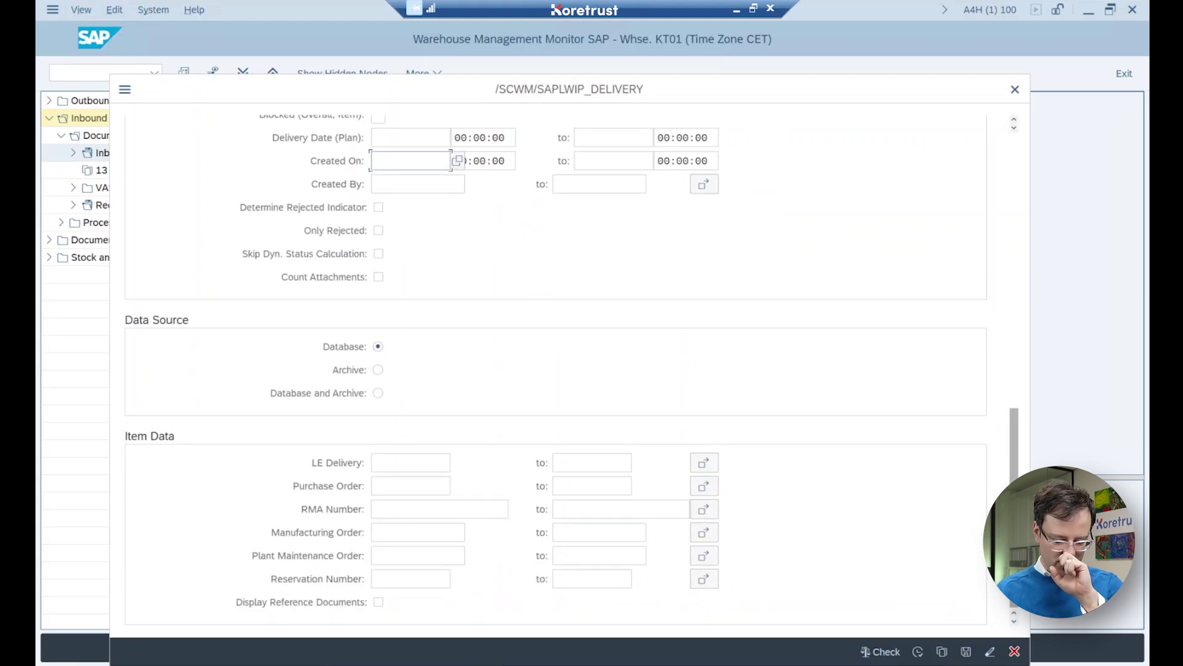
pyautogui.click(919, 652)
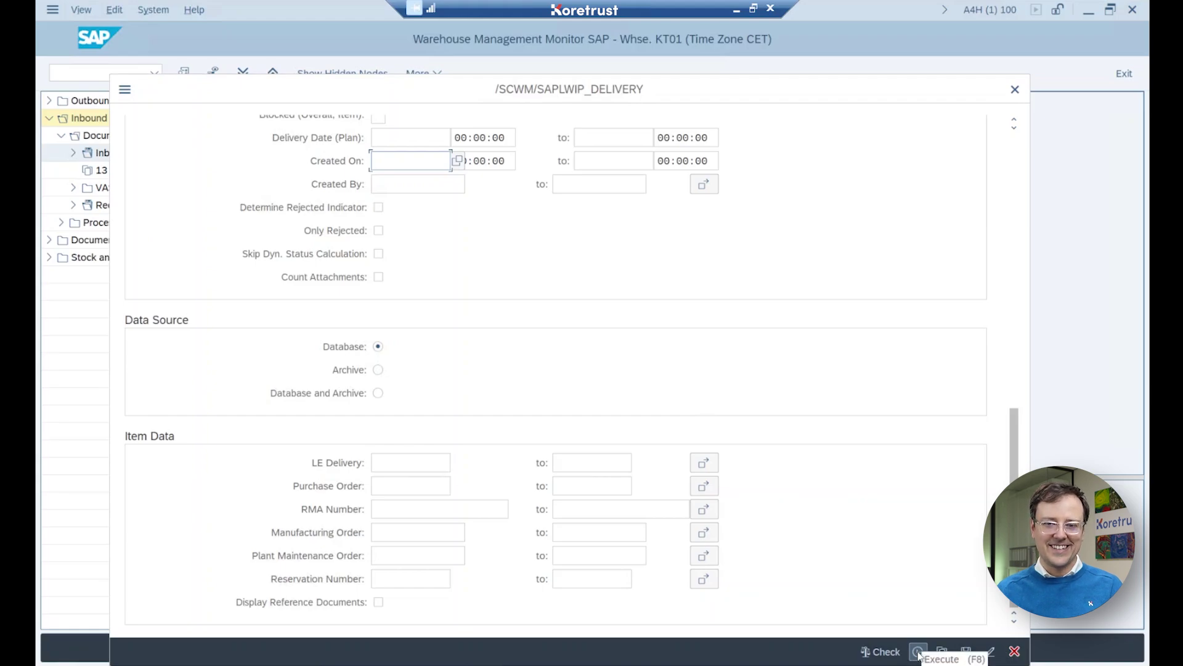
pyautogui.click(918, 652)
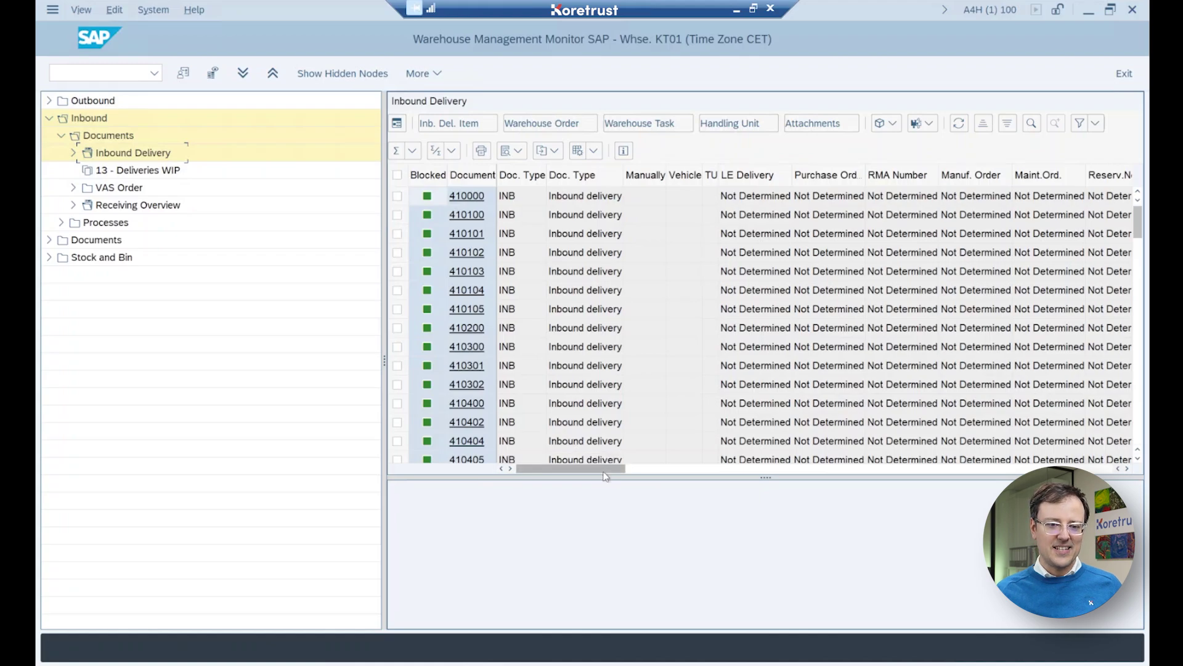
# Hide the monitor's node tree so that the inbound delivery list uses the full width.
pyautogui.click(213, 75)
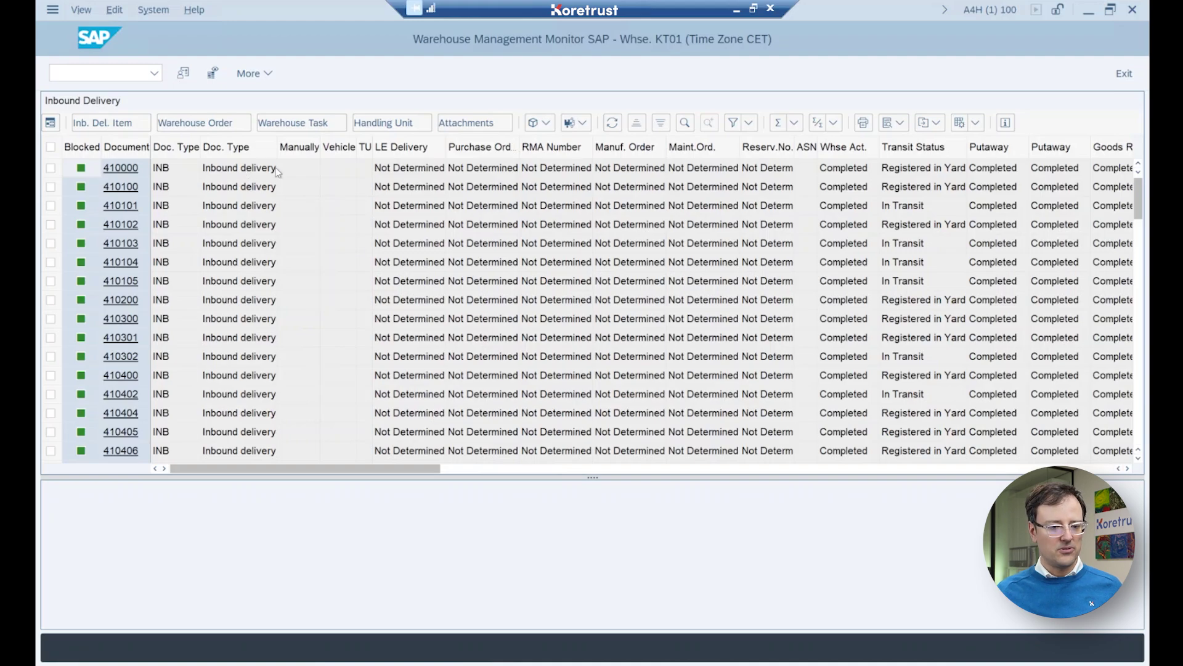
pyautogui.rightClick(617, 364)
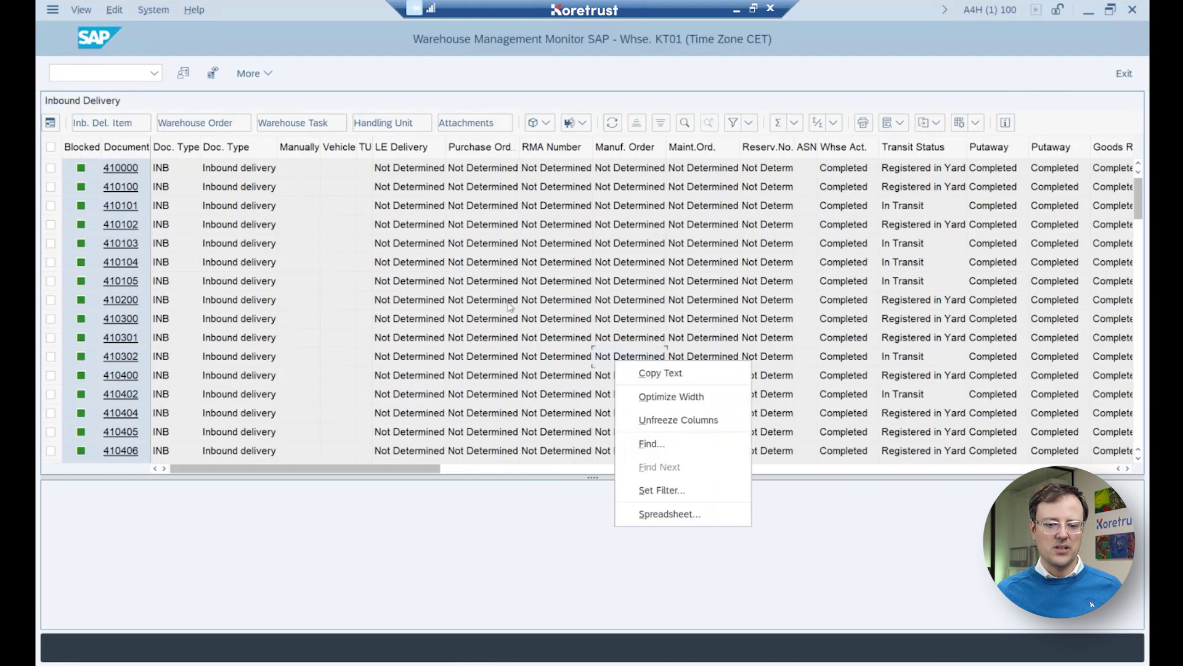
pyautogui.click(510, 306)
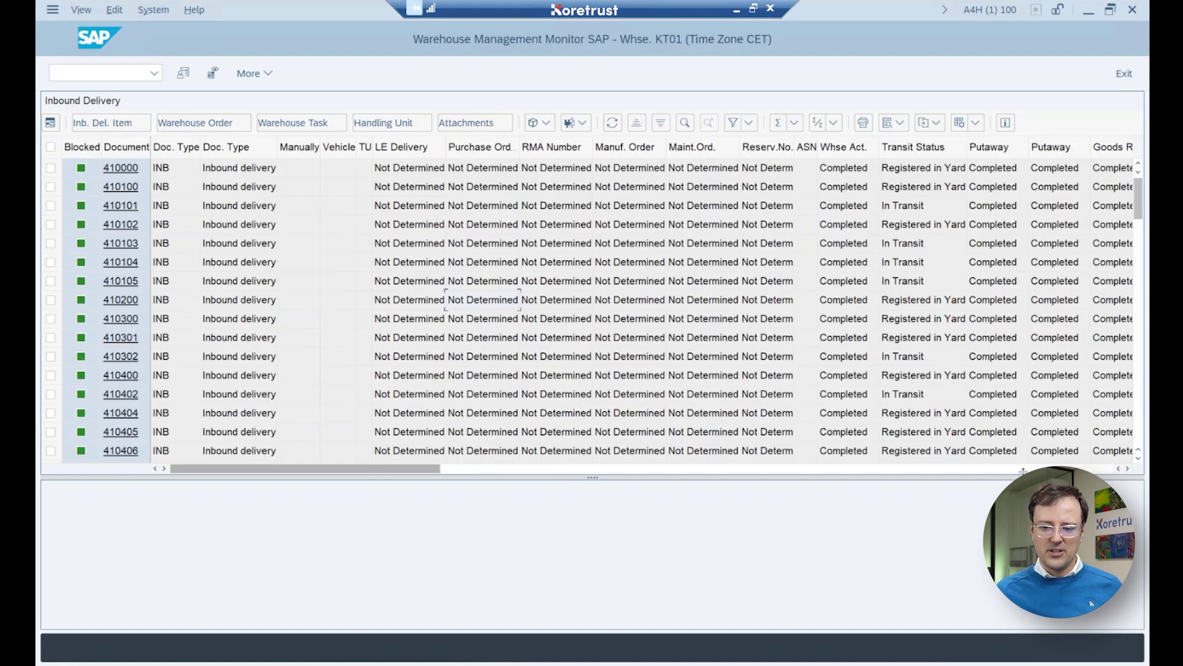
# Examine the further columns of the inbound delivery list, through to the planned delivery date.
pyautogui.click(1129, 469)
pyautogui.click(1128, 468)
pyautogui.click(1126, 467)
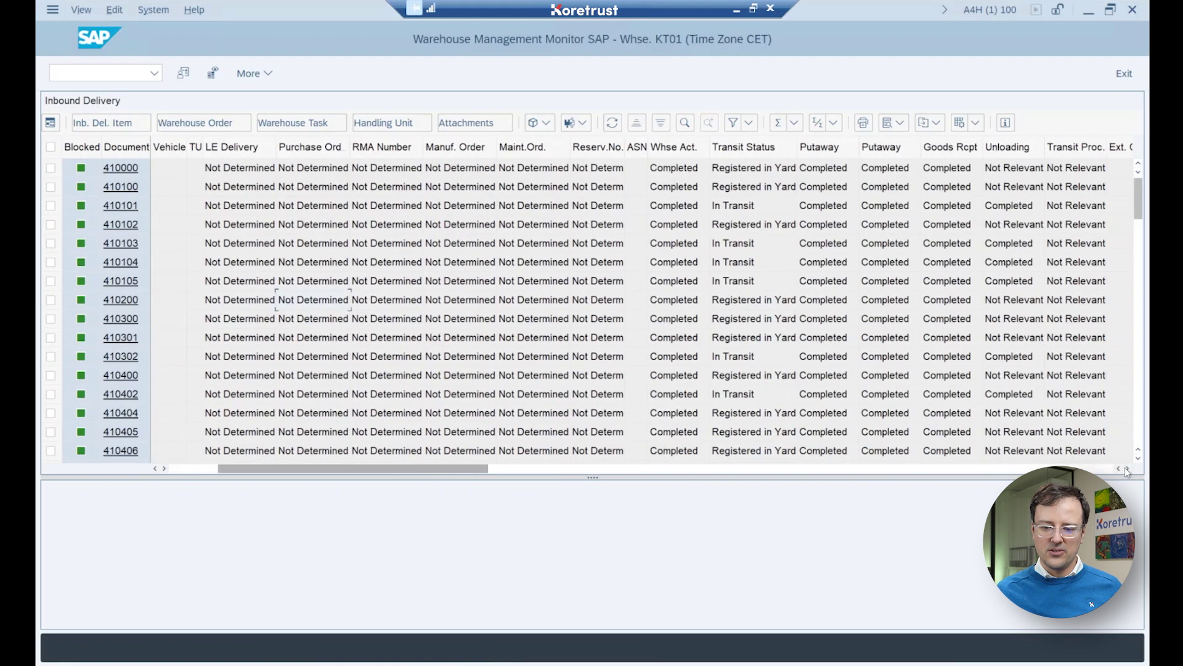
pyautogui.click(1125, 467)
pyautogui.click(1126, 467)
pyautogui.click(1126, 467)
pyautogui.click(1126, 467)
pyautogui.click(1125, 468)
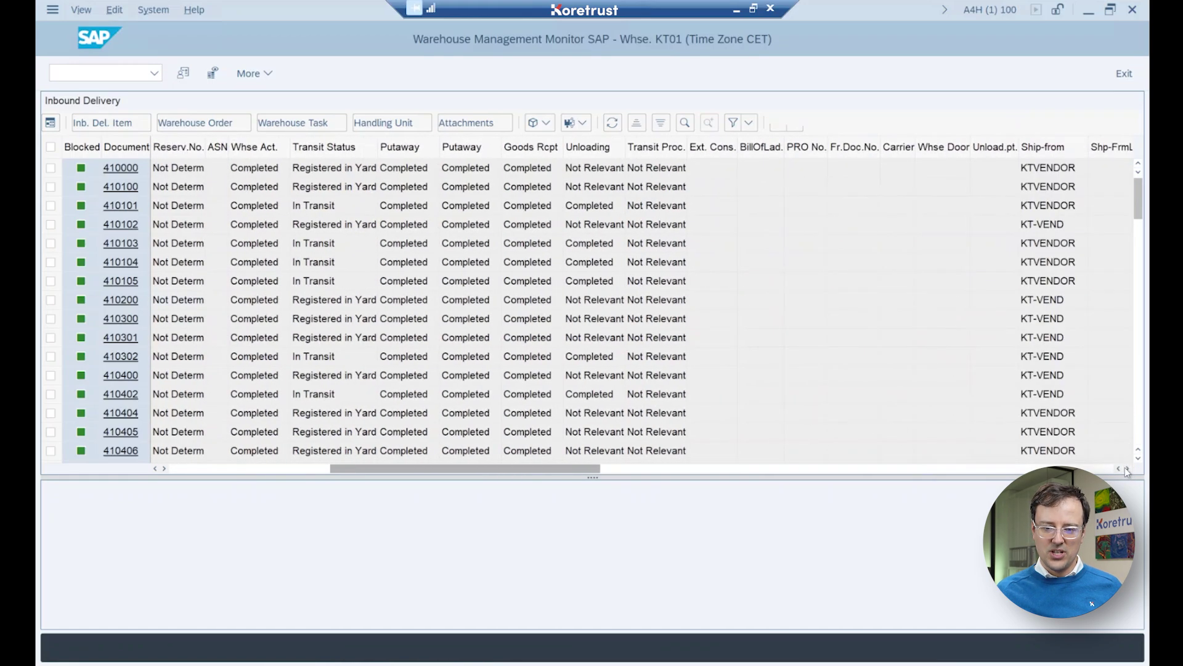
pyautogui.click(1125, 467)
pyautogui.click(1126, 467)
pyautogui.click(1126, 467)
pyautogui.click(1126, 467)
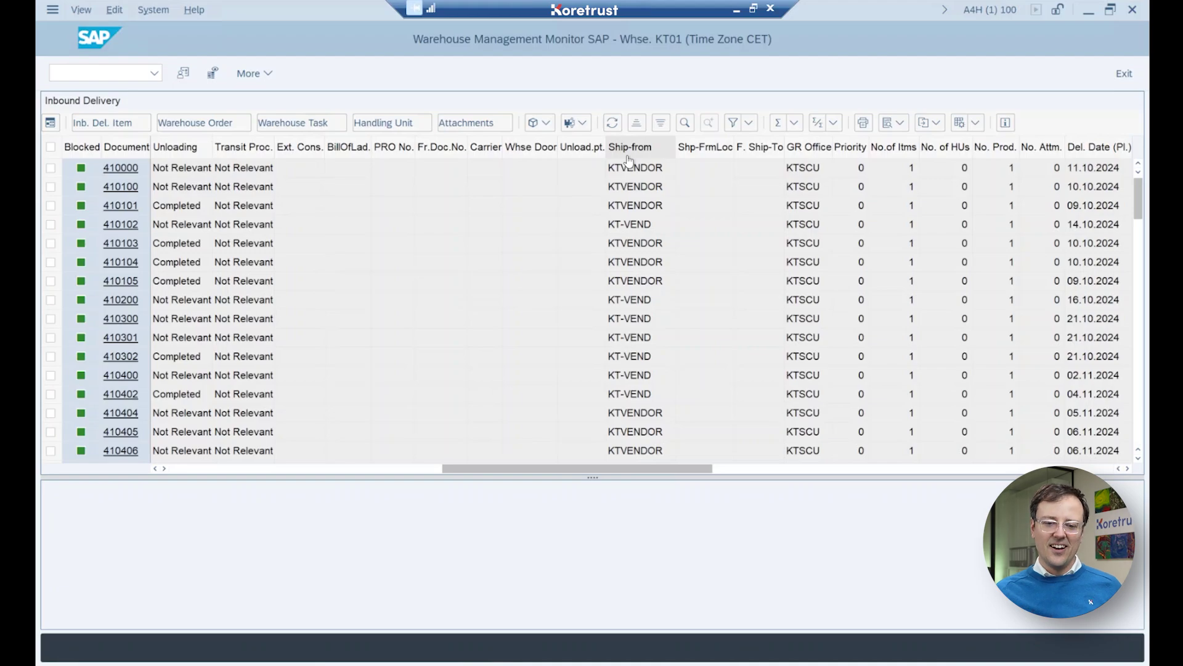
# Hide the PRO No. and Manually columns from the inbound delivery list.
pyautogui.rightClick(400, 149)
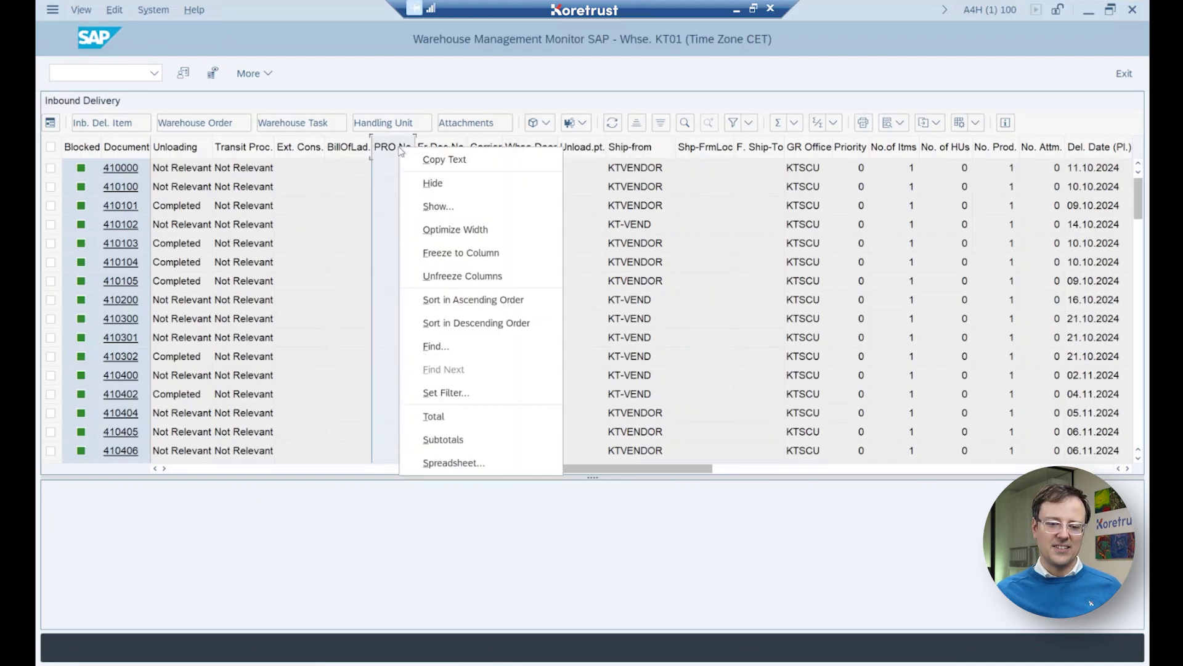
pyautogui.click(444, 189)
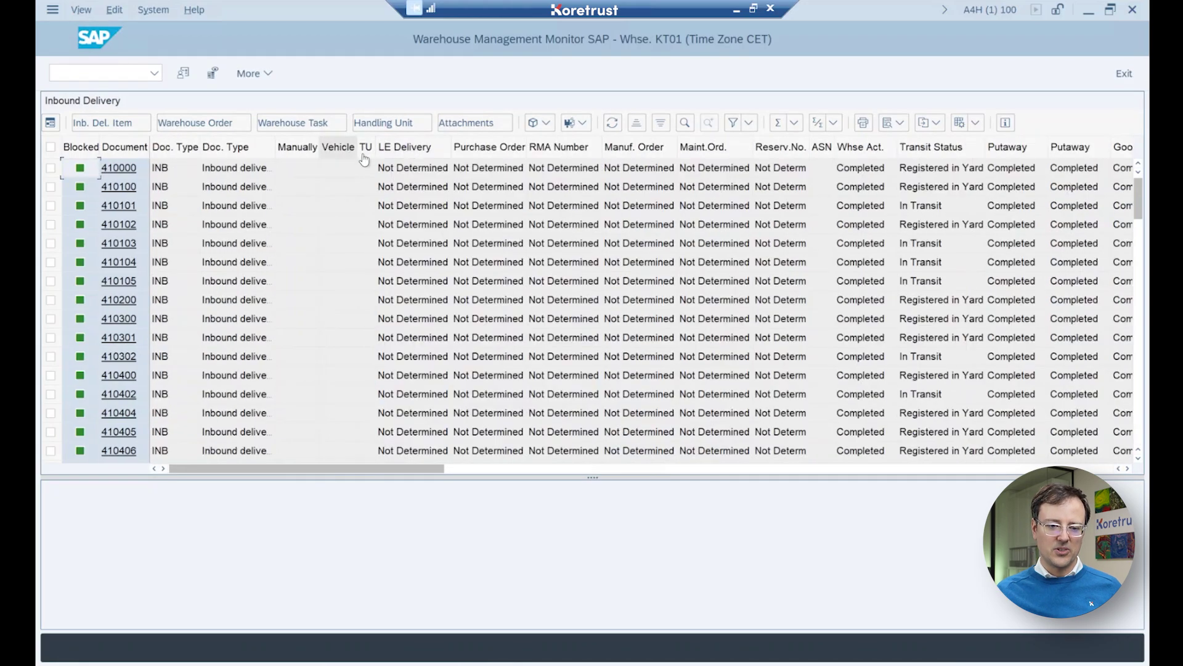
pyautogui.click(301, 149)
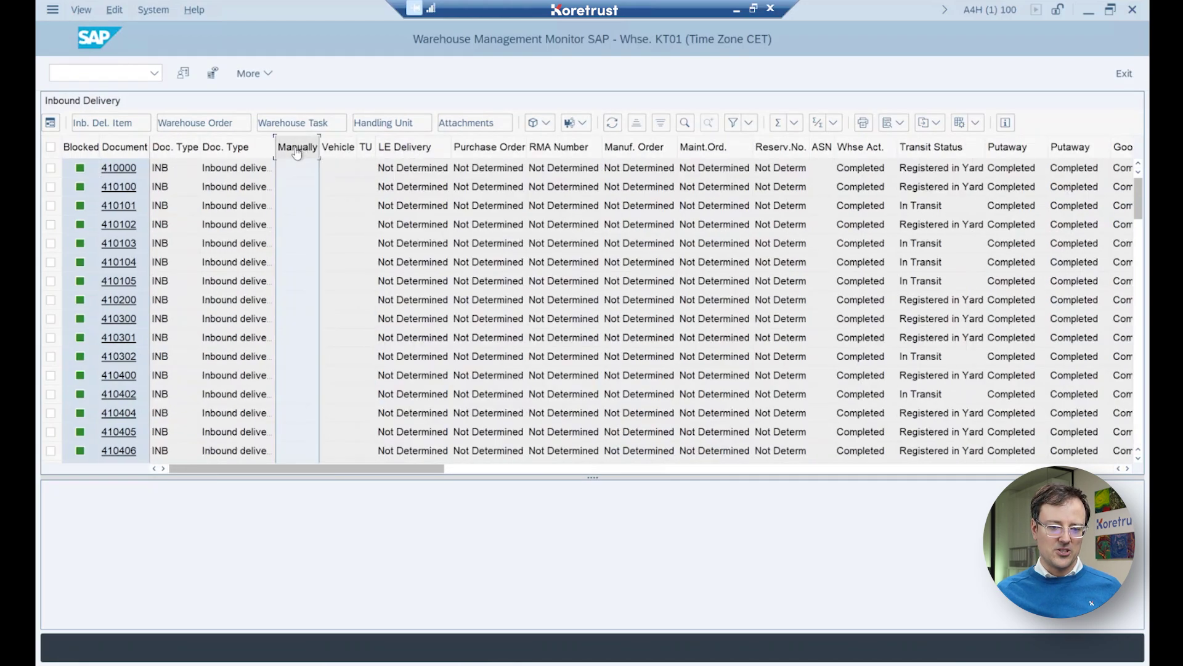
pyautogui.rightClick(303, 152)
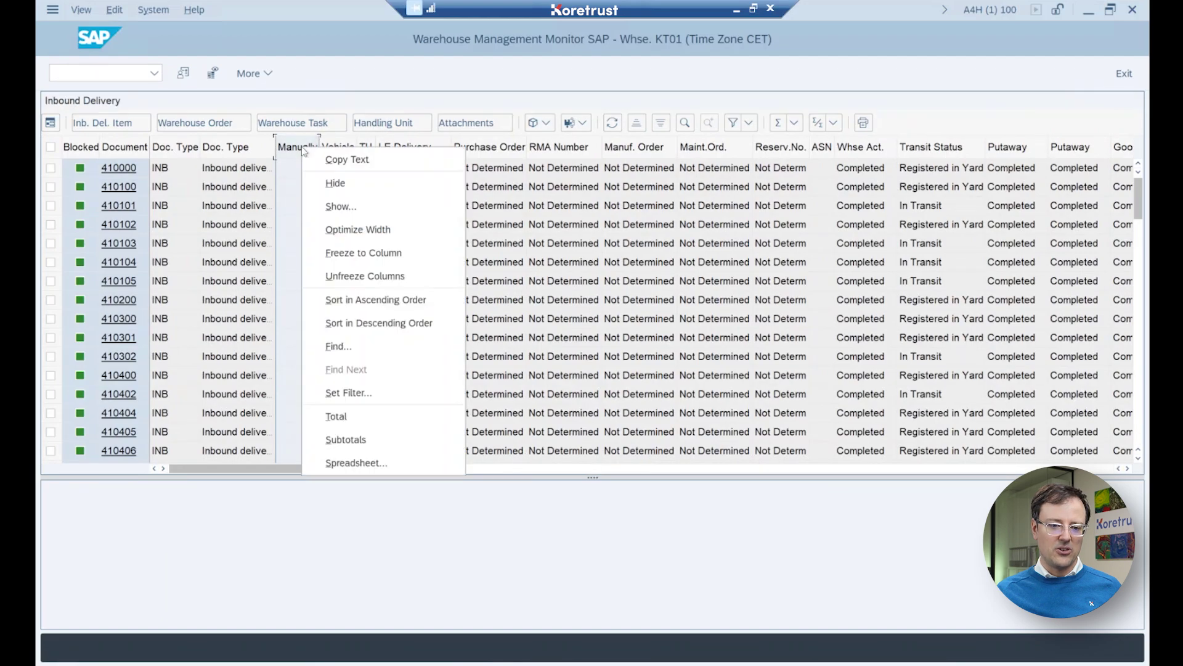
pyautogui.click(342, 188)
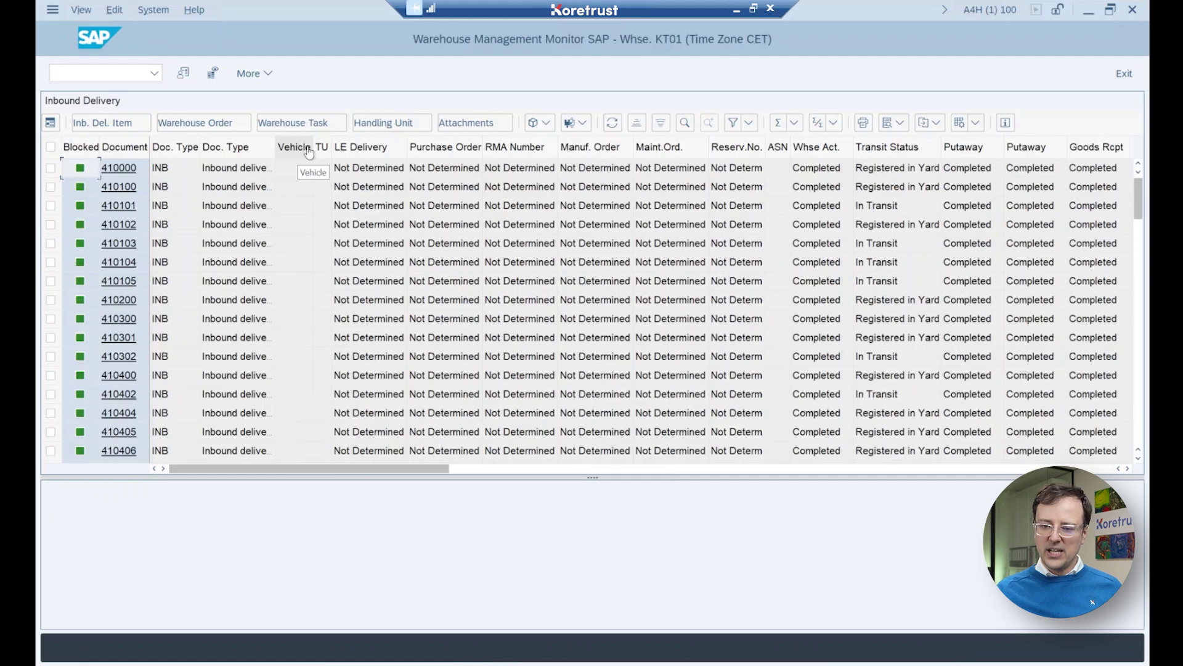
# Open the layout settings of the inbound delivery list and review all its displayed columns.
pyautogui.click(978, 123)
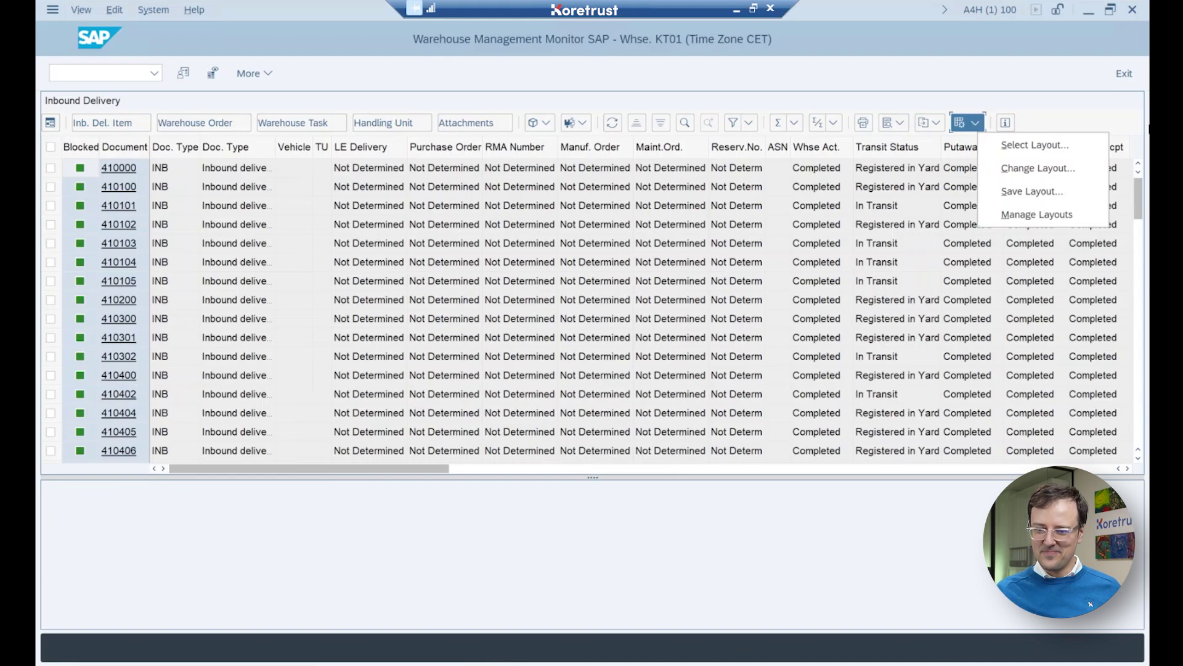
pyautogui.click(1030, 169)
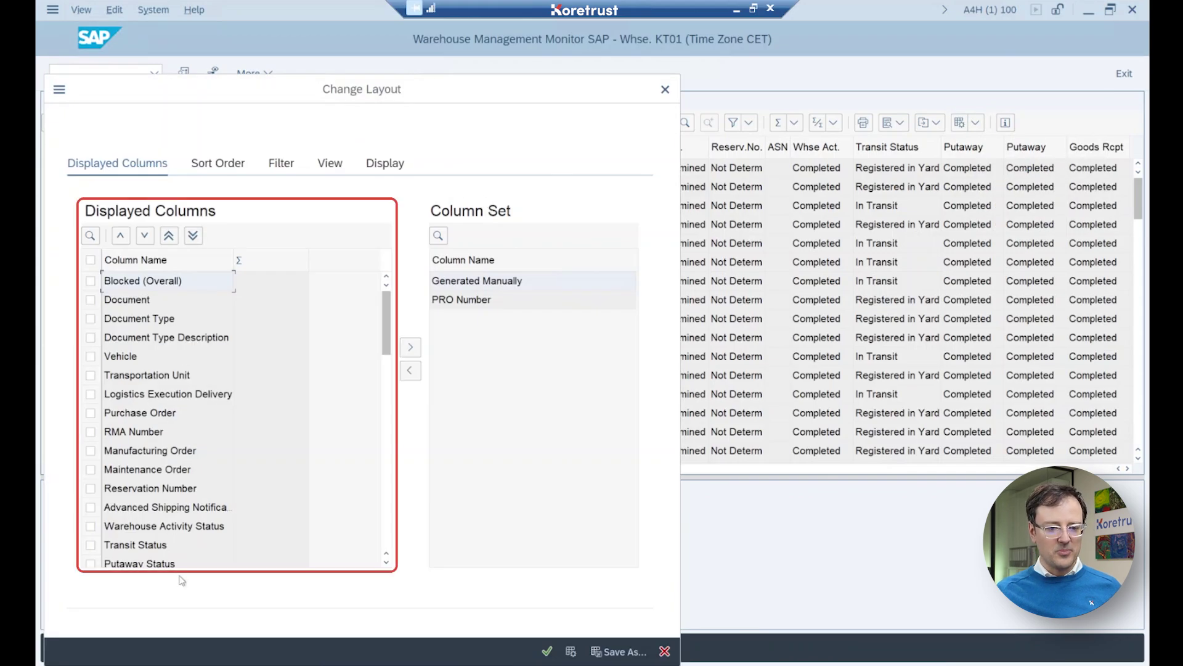
pyautogui.click(386, 449)
pyautogui.click(386, 457)
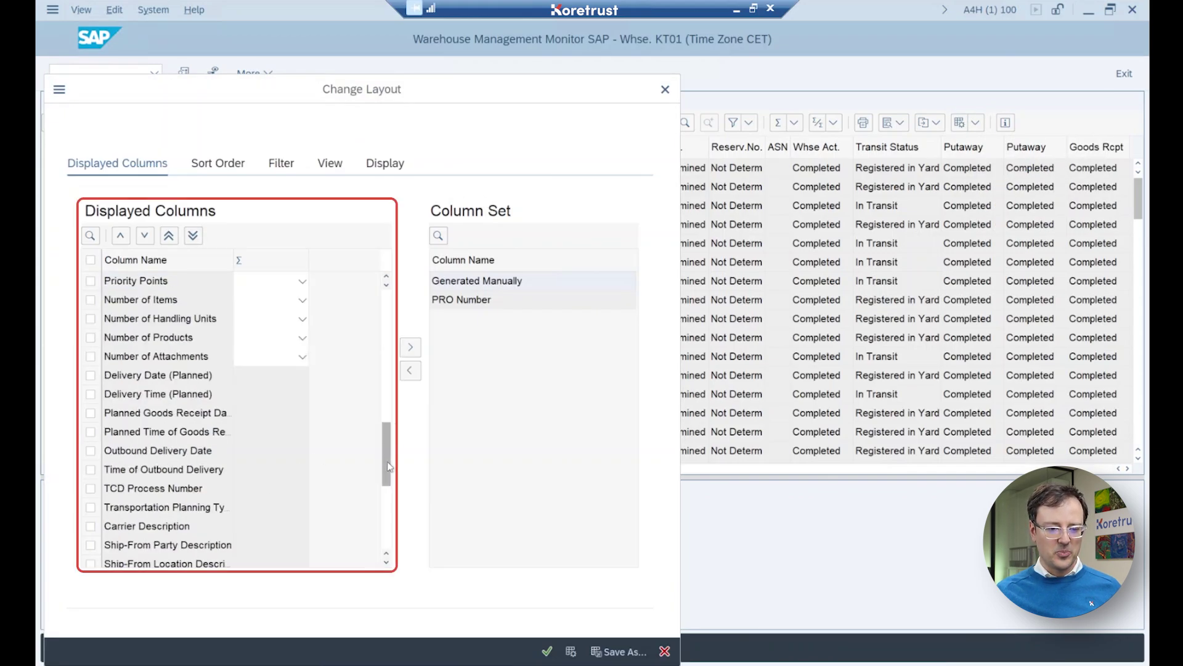
pyautogui.click(389, 507)
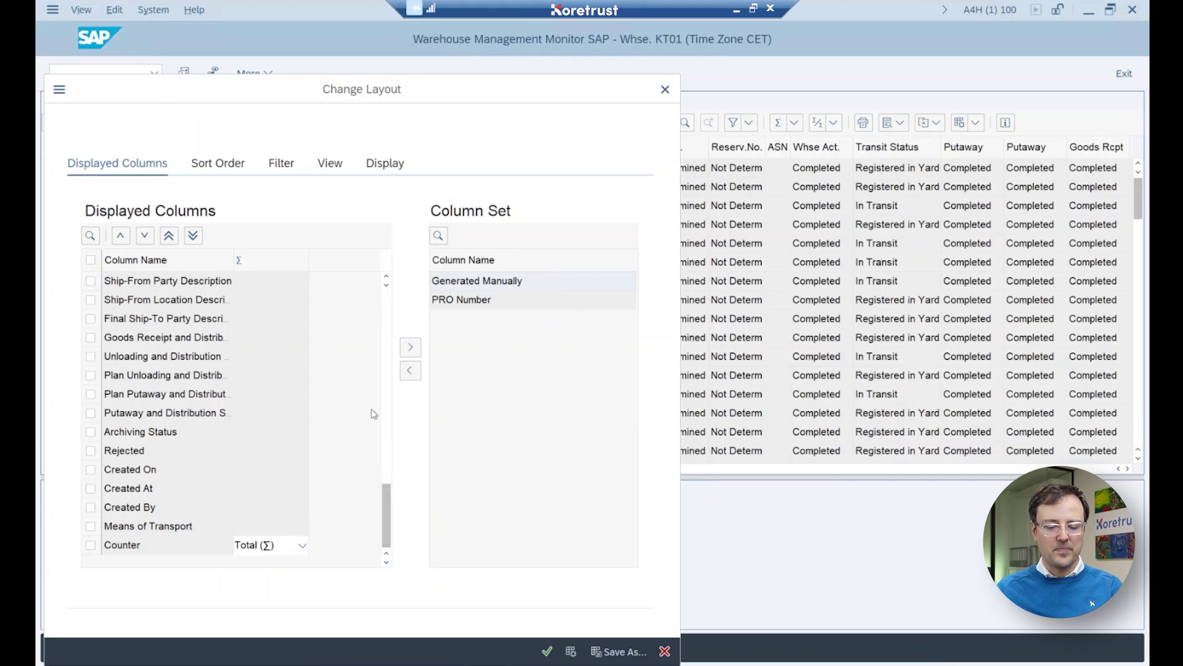
pyautogui.click(387, 305)
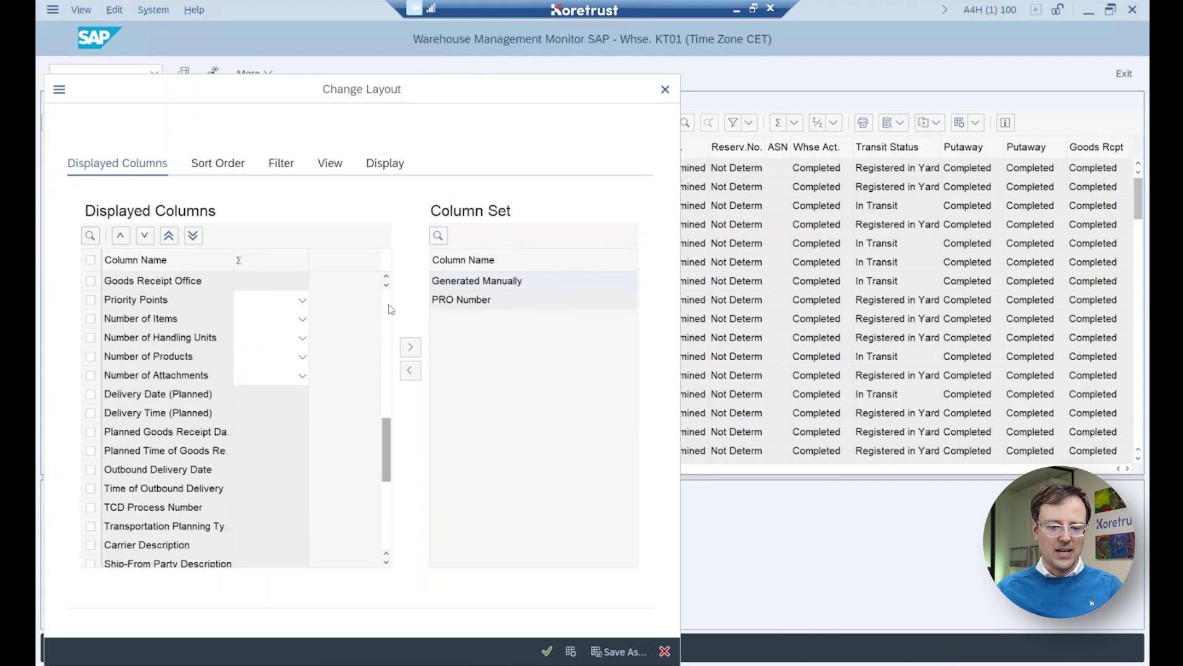
pyautogui.click(388, 304)
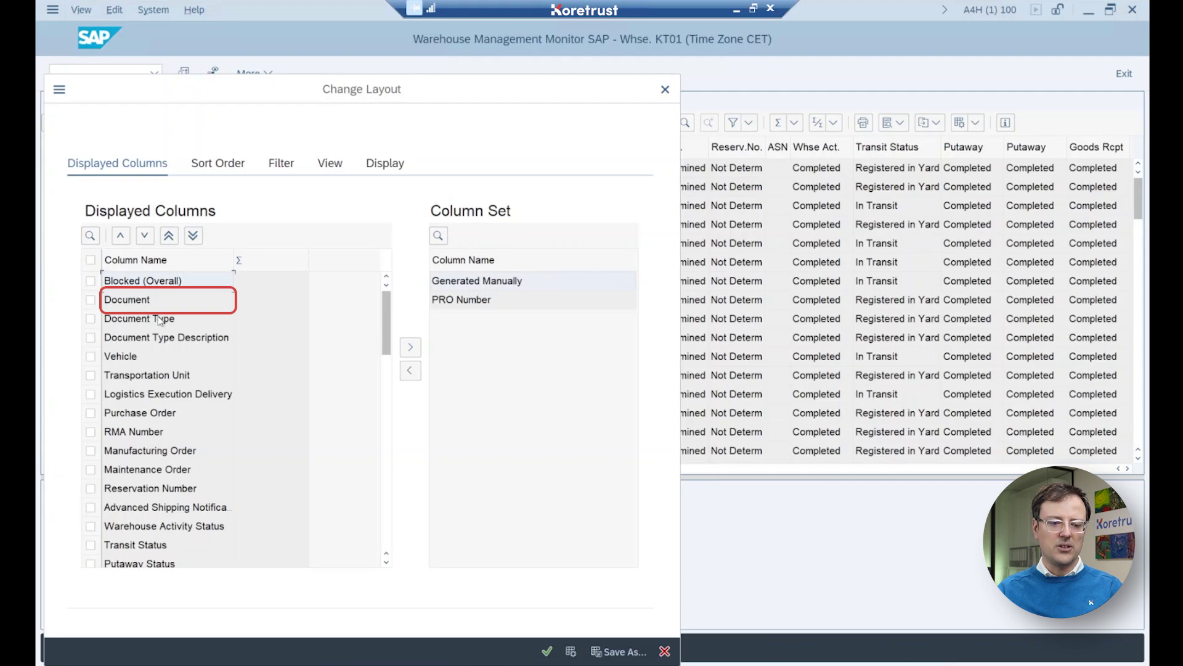
# Remove Document Type Description, Vehicle and Transportation Unit from the layout's displayed columns.
pyautogui.click(91, 356)
pyautogui.click(91, 337)
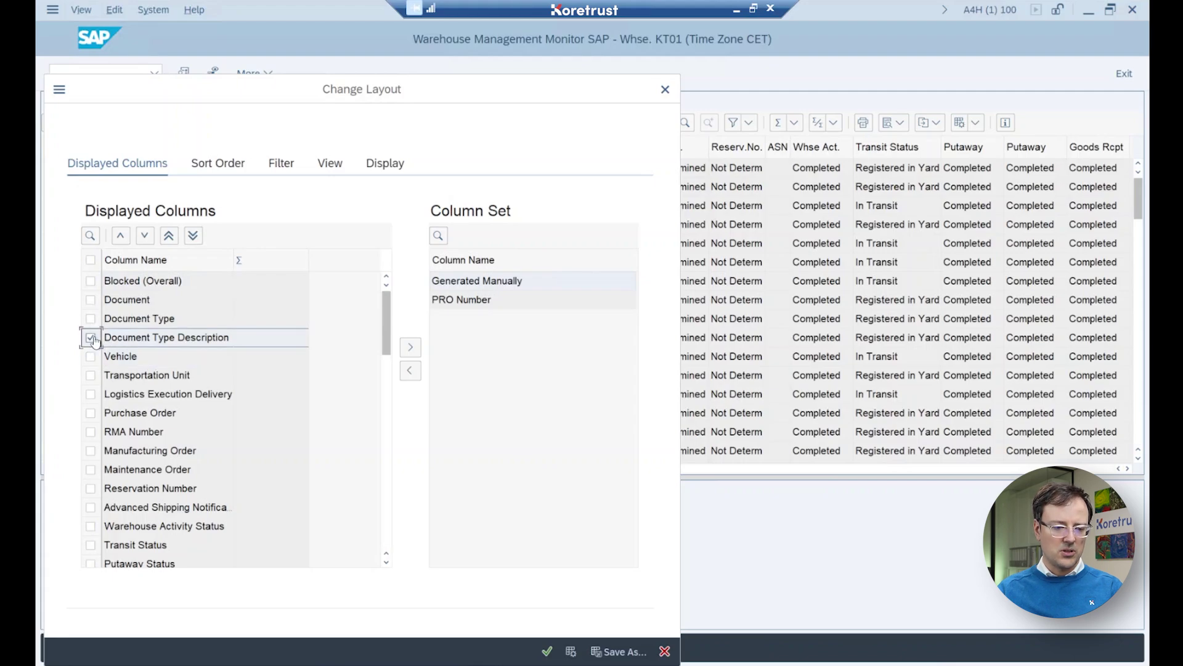
pyautogui.click(90, 357)
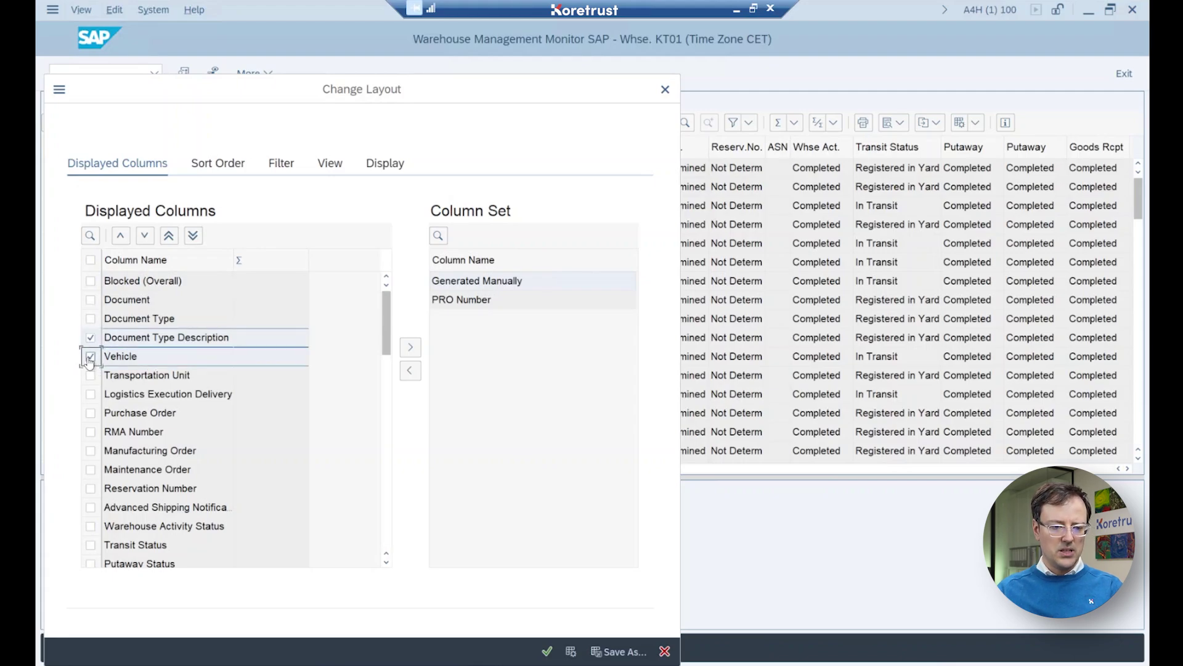
pyautogui.click(92, 376)
pyautogui.click(91, 394)
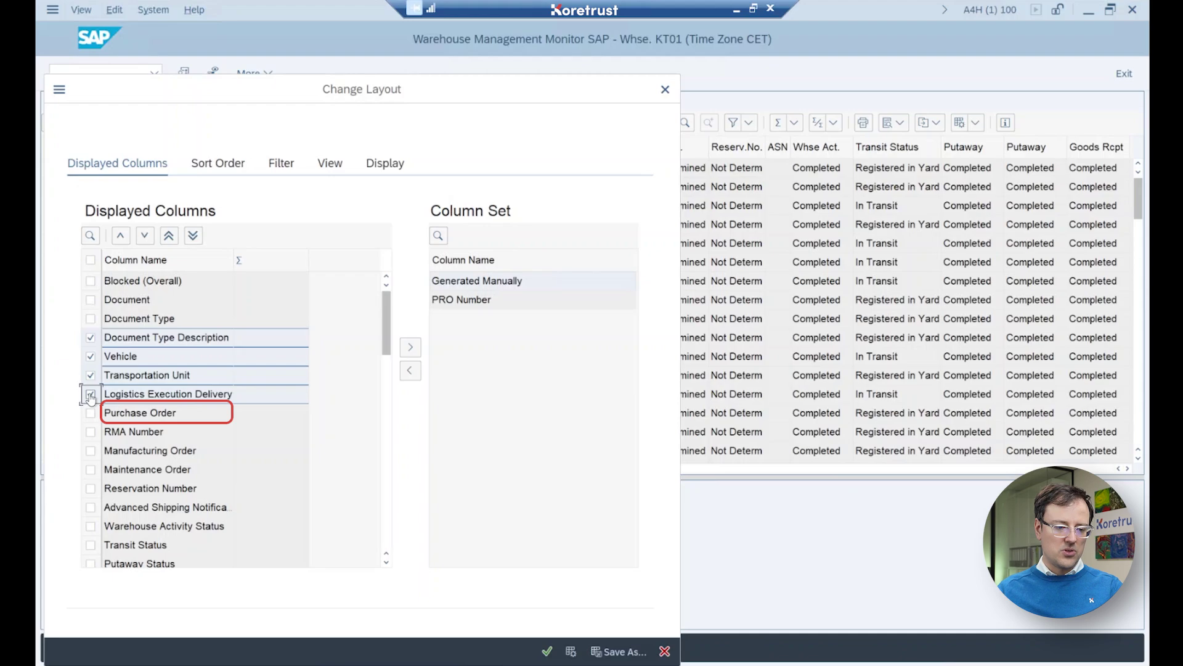
pyautogui.click(91, 395)
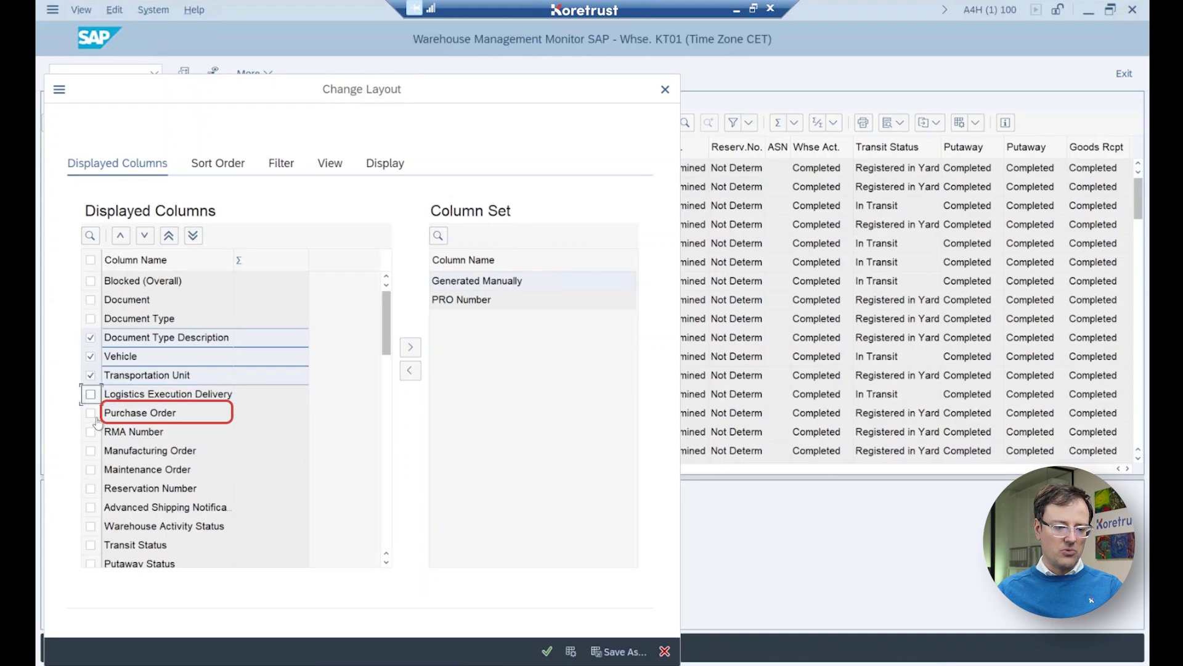
pyautogui.click(412, 347)
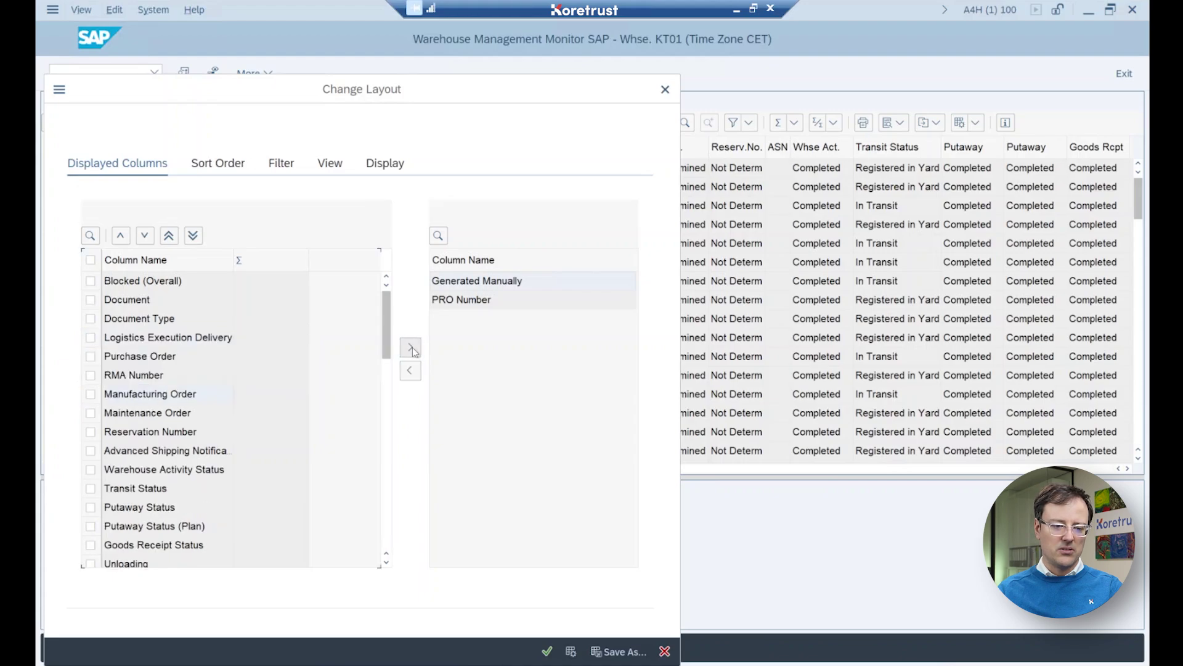
# Remove the columns from RMA Number through Advanced Shipping Notification from the displayed columns.
pyautogui.click(91, 375)
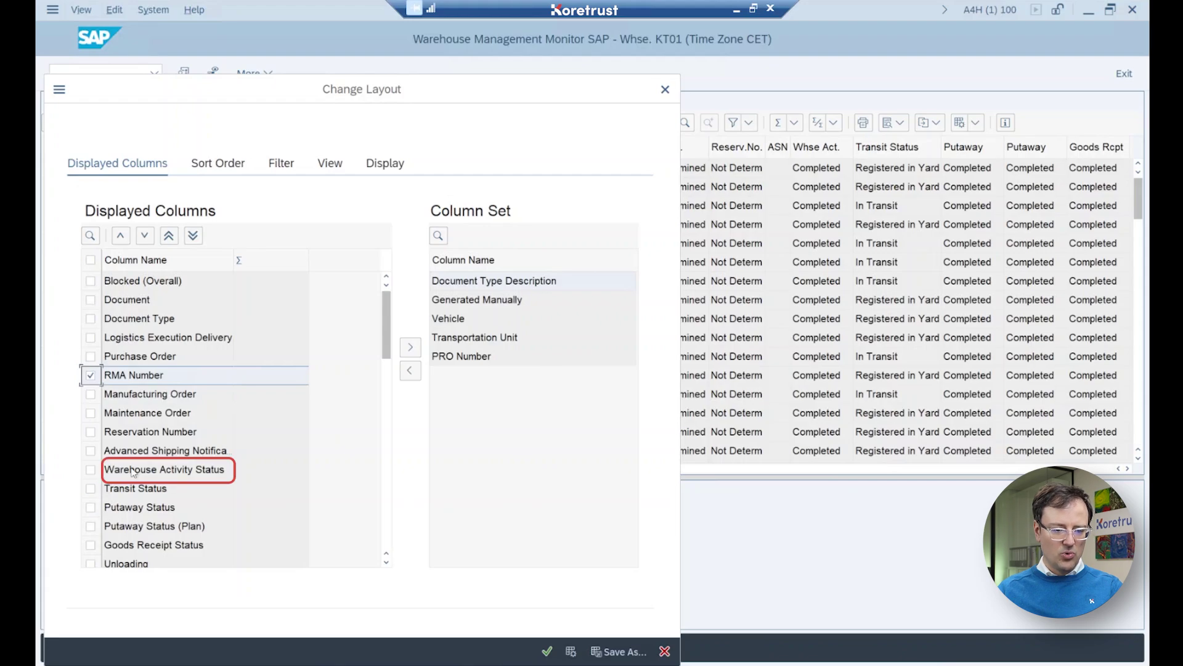
pyautogui.keyDown('shift'); pyautogui.click(91, 451); pyautogui.keyUp('shift')
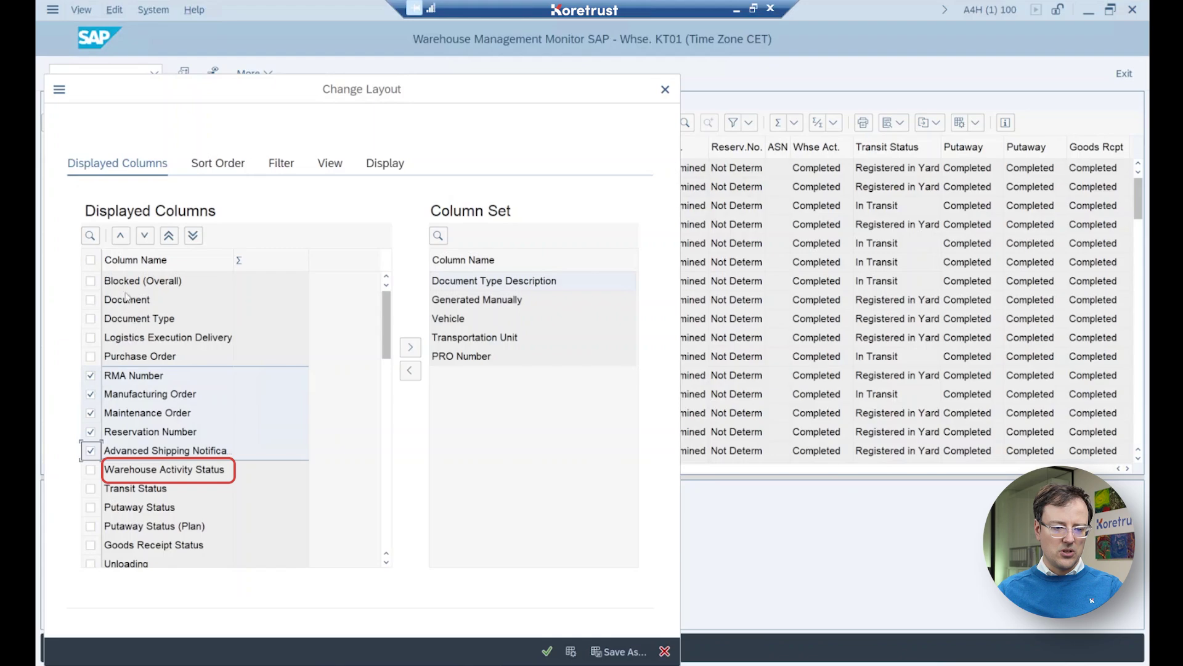
pyautogui.click(412, 352)
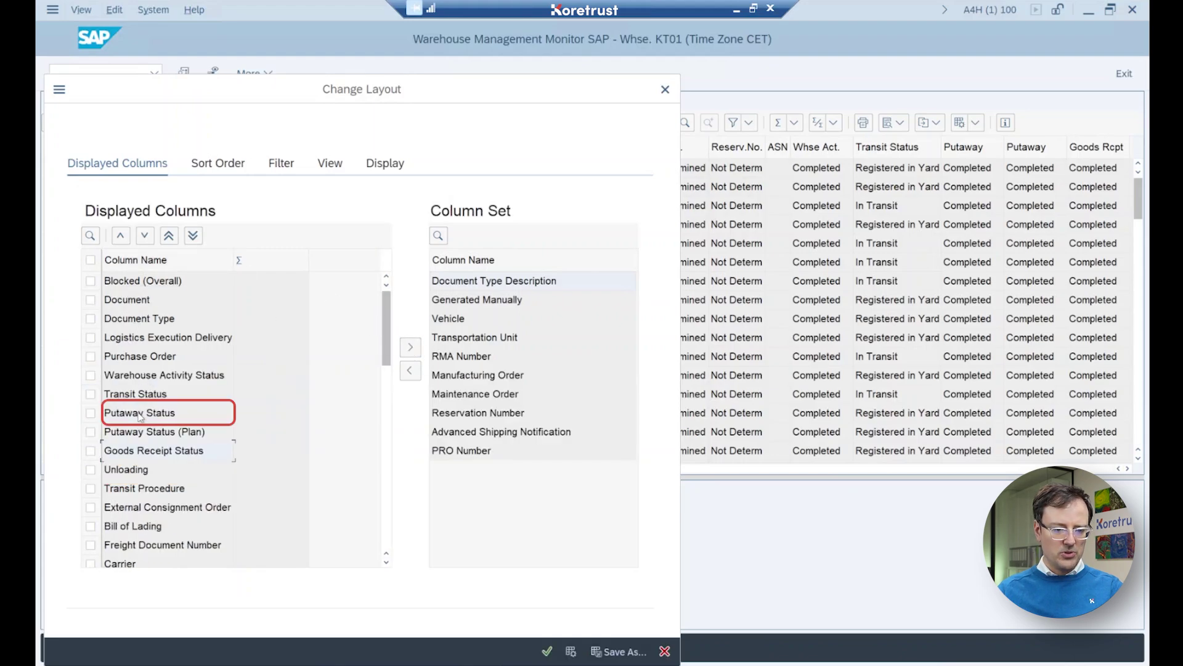
# Remove Transit Status and Putaway Status (Plan) from the displayed columns.
pyautogui.click(92, 434)
pyautogui.click(91, 394)
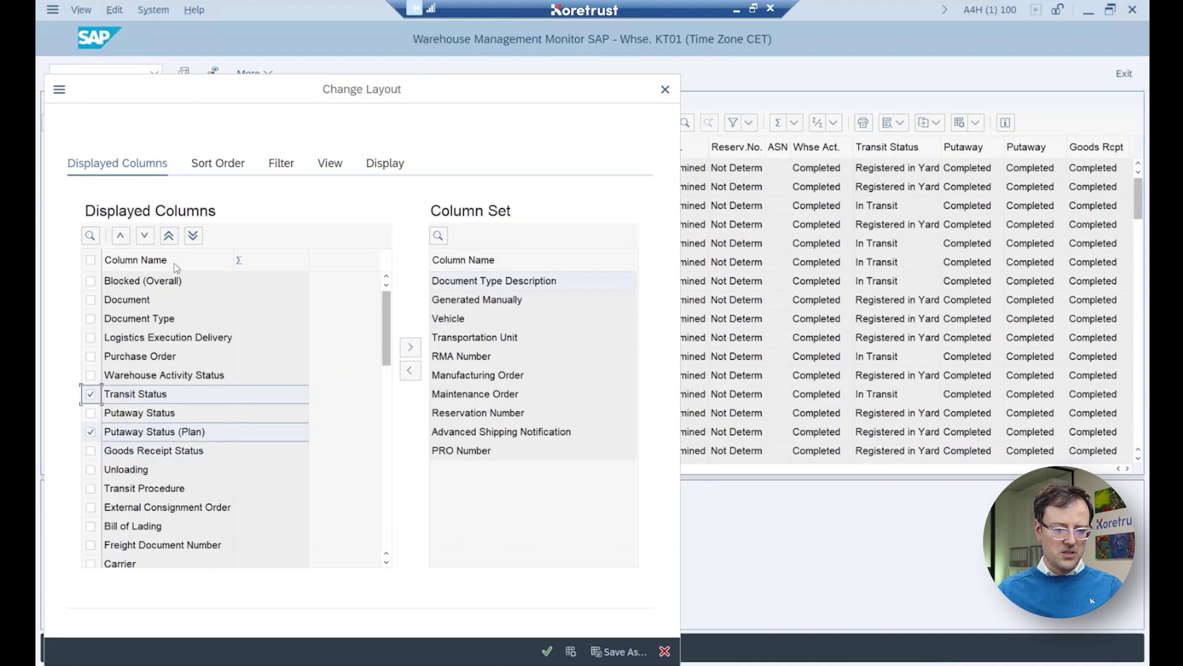
pyautogui.click(414, 347)
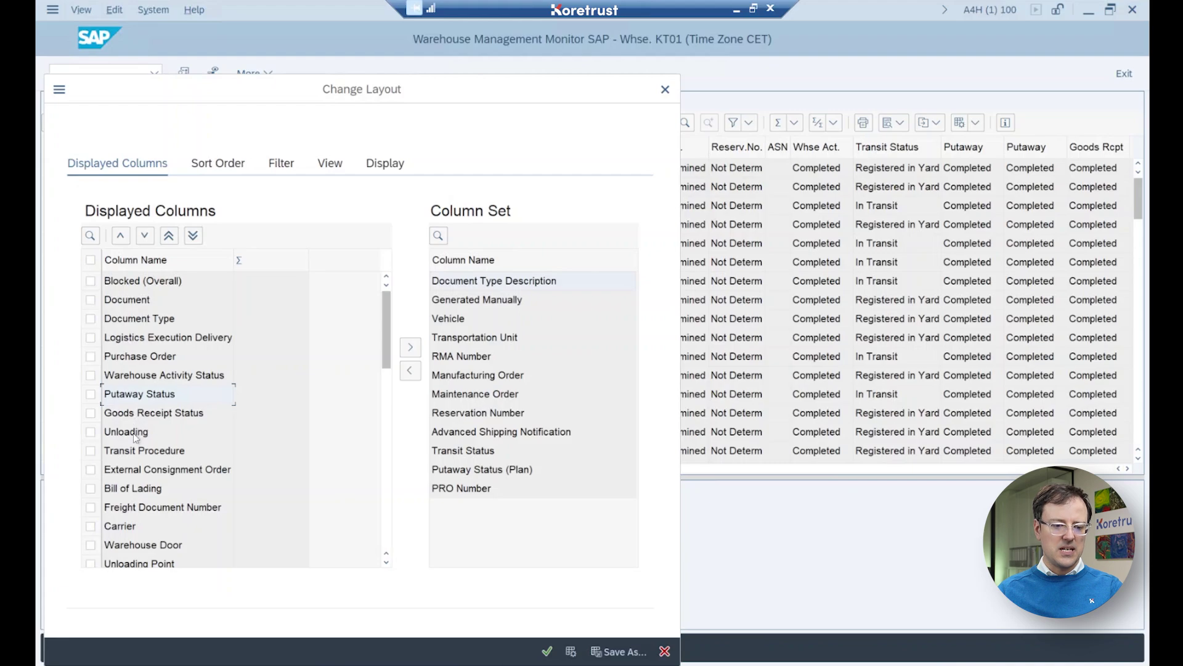
# Remove the columns from Unloading through Unloading Point from the layout's displayed columns.
pyautogui.click(91, 431)
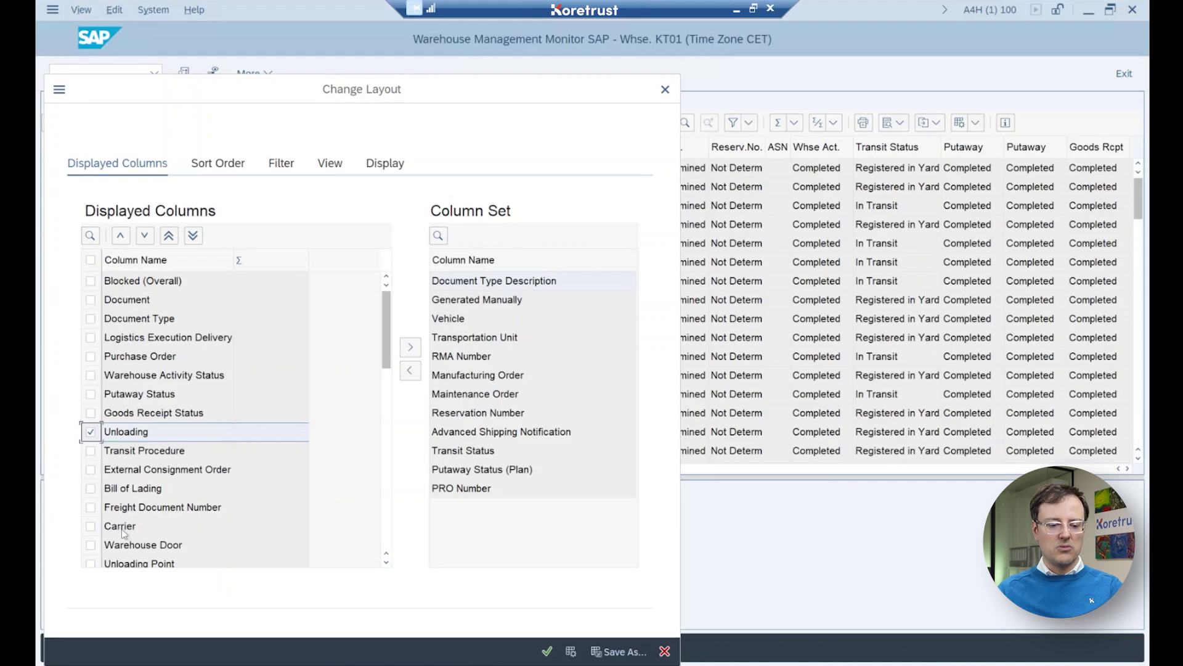
pyautogui.click(389, 380)
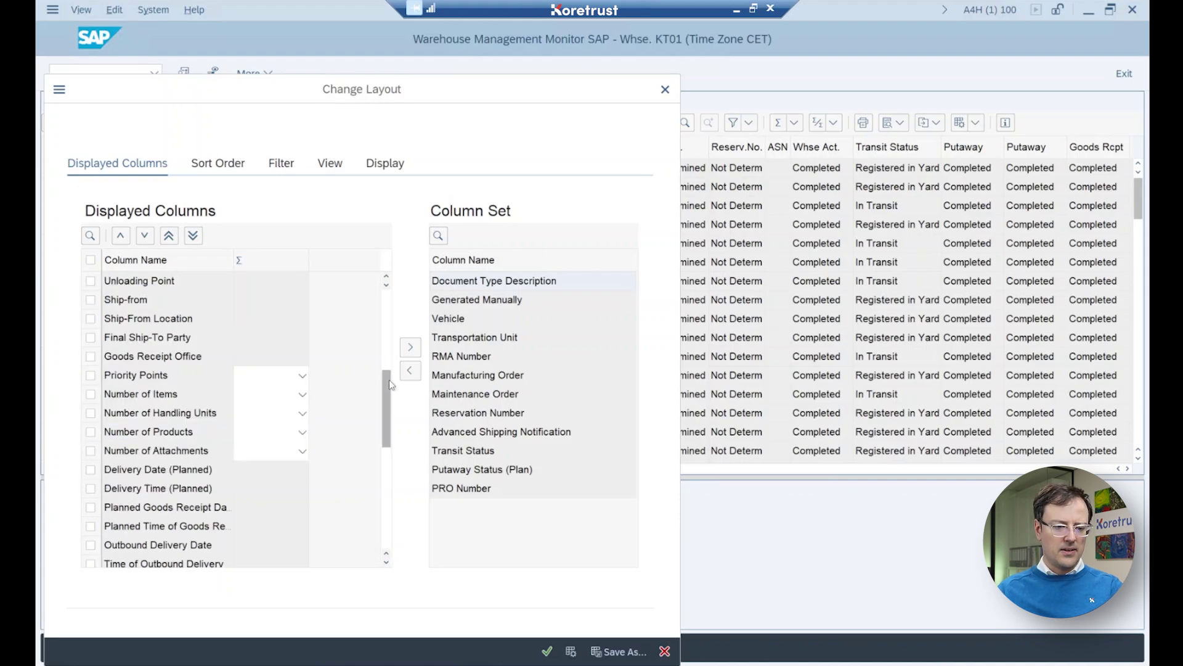
pyautogui.click(91, 282)
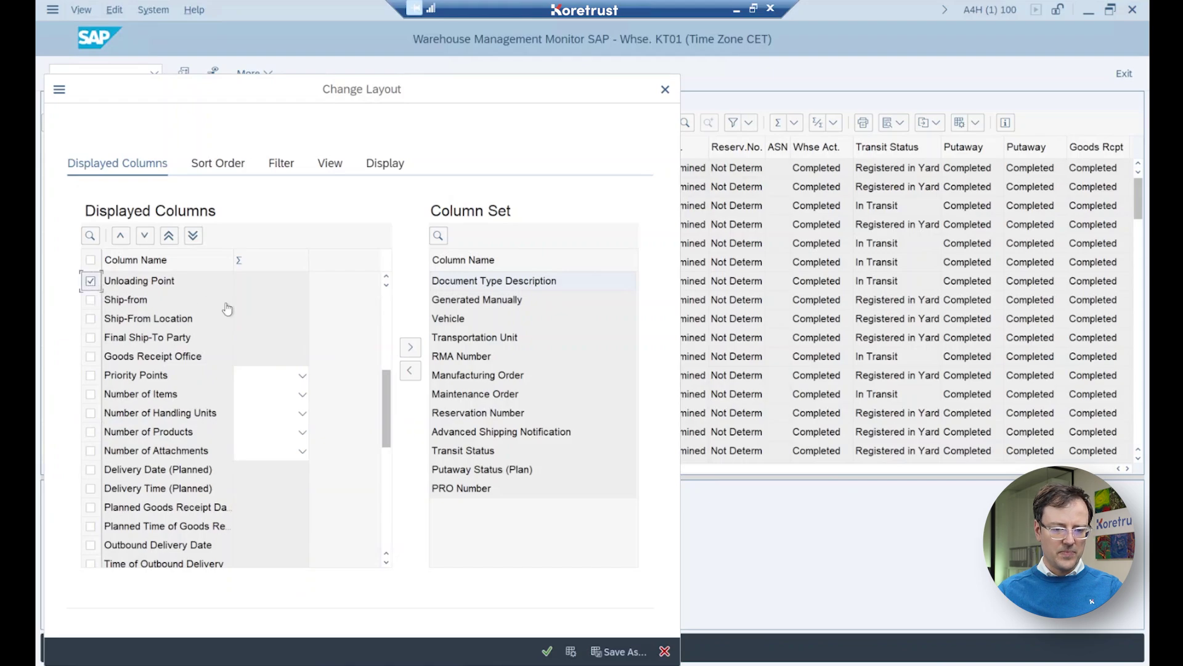
pyautogui.click(410, 347)
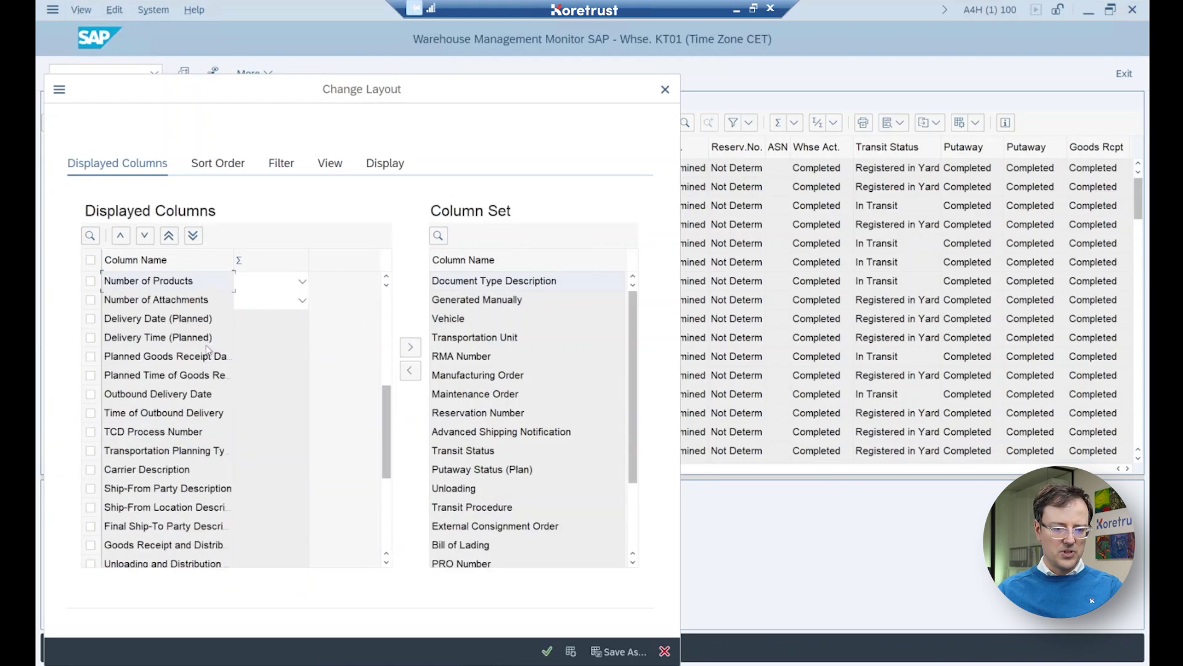
# Remove Ship-From Location, Final Ship-To Party, Goods Receipt Office, Priority Points, and Number of Handling Units, Products and Attachments from the displayed columns.
pyautogui.click(387, 356)
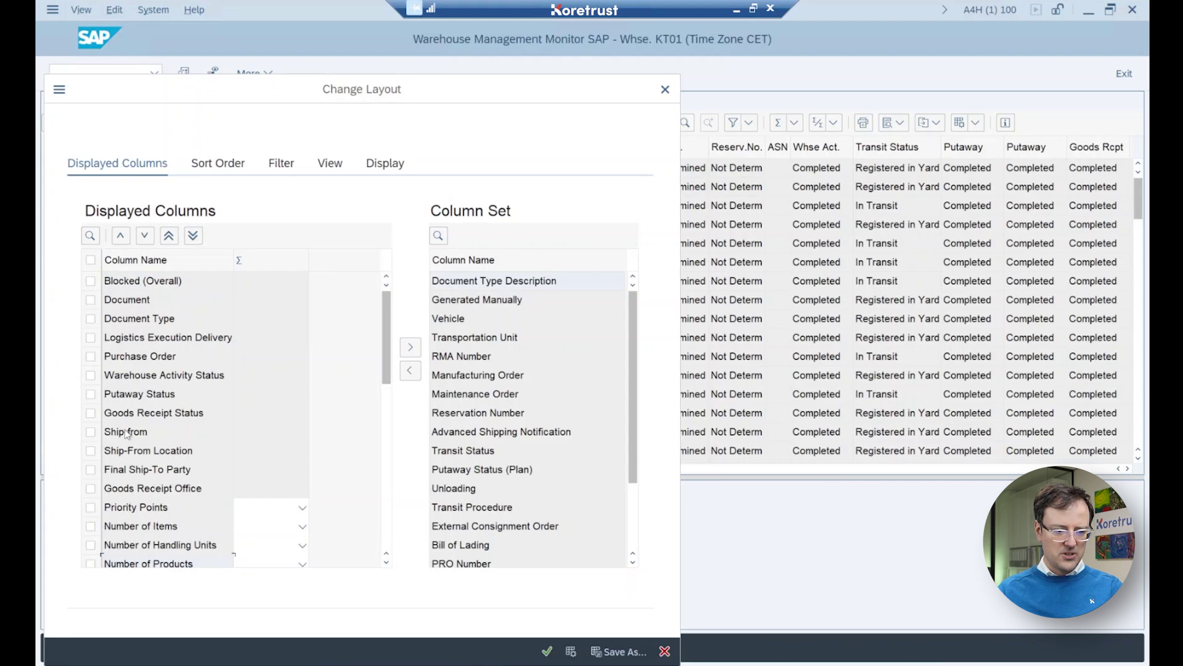
pyautogui.click(92, 452)
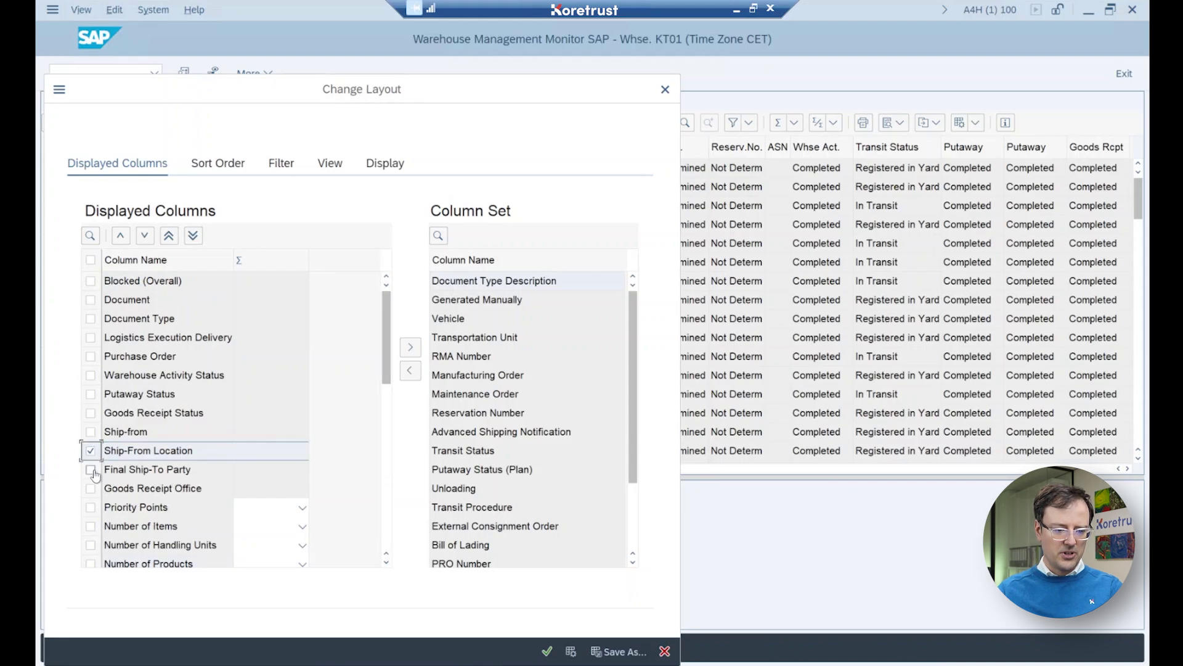
pyautogui.click(92, 470)
pyautogui.click(93, 489)
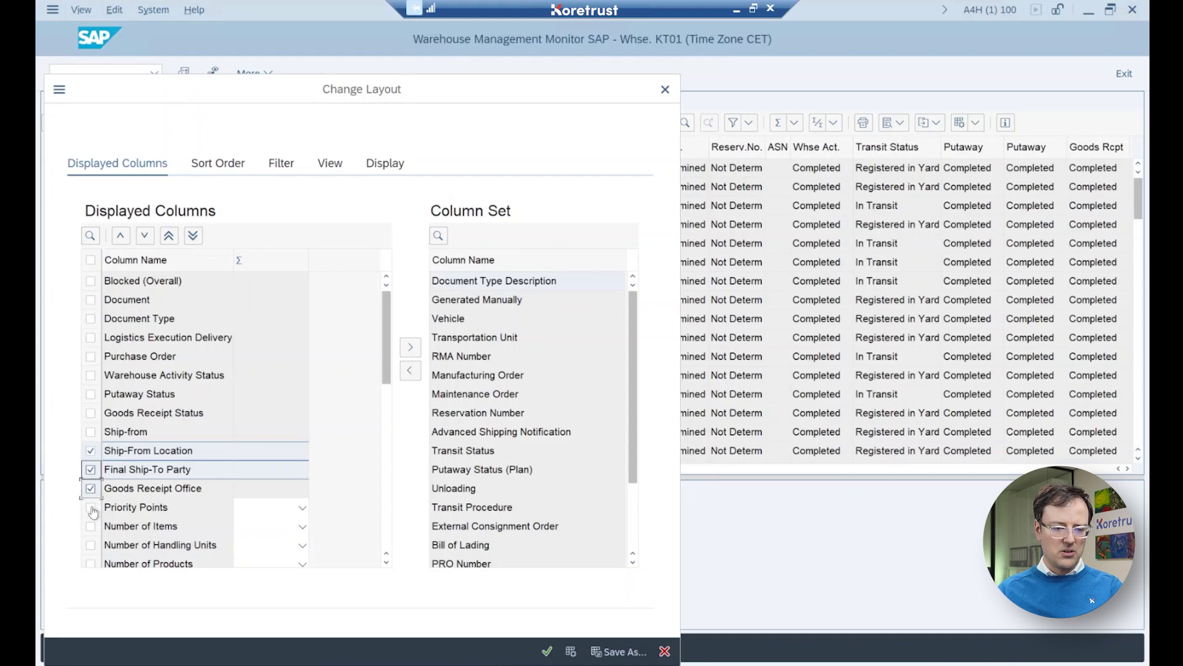
pyautogui.click(92, 508)
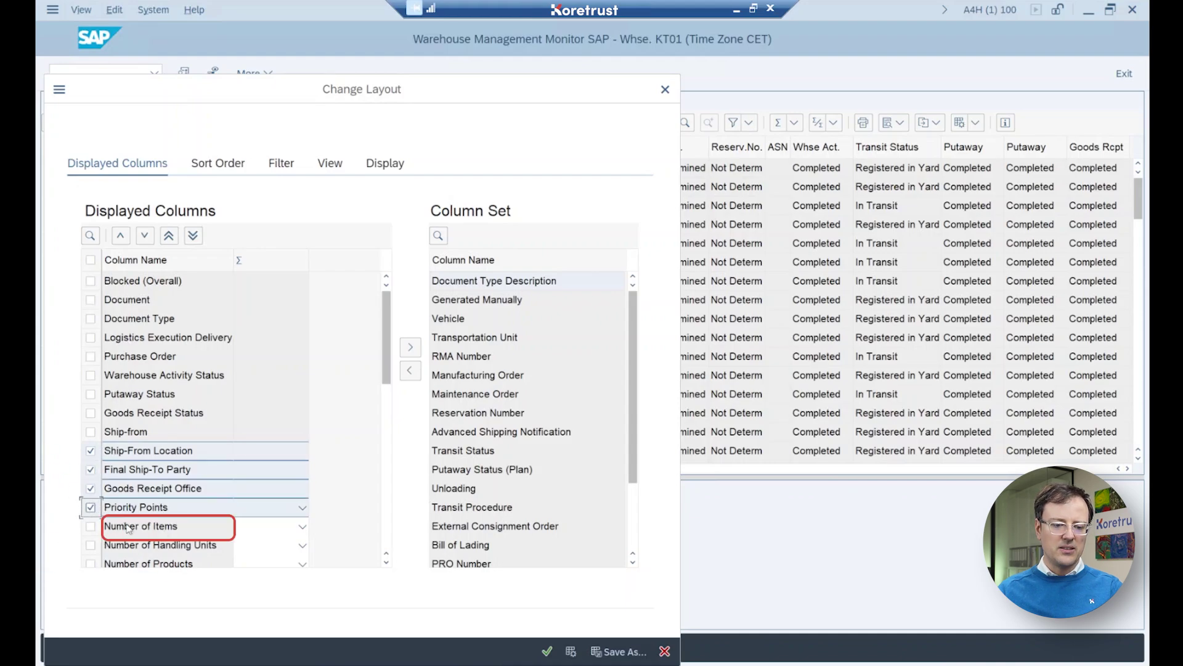
pyautogui.scroll(-1, 147, 493)
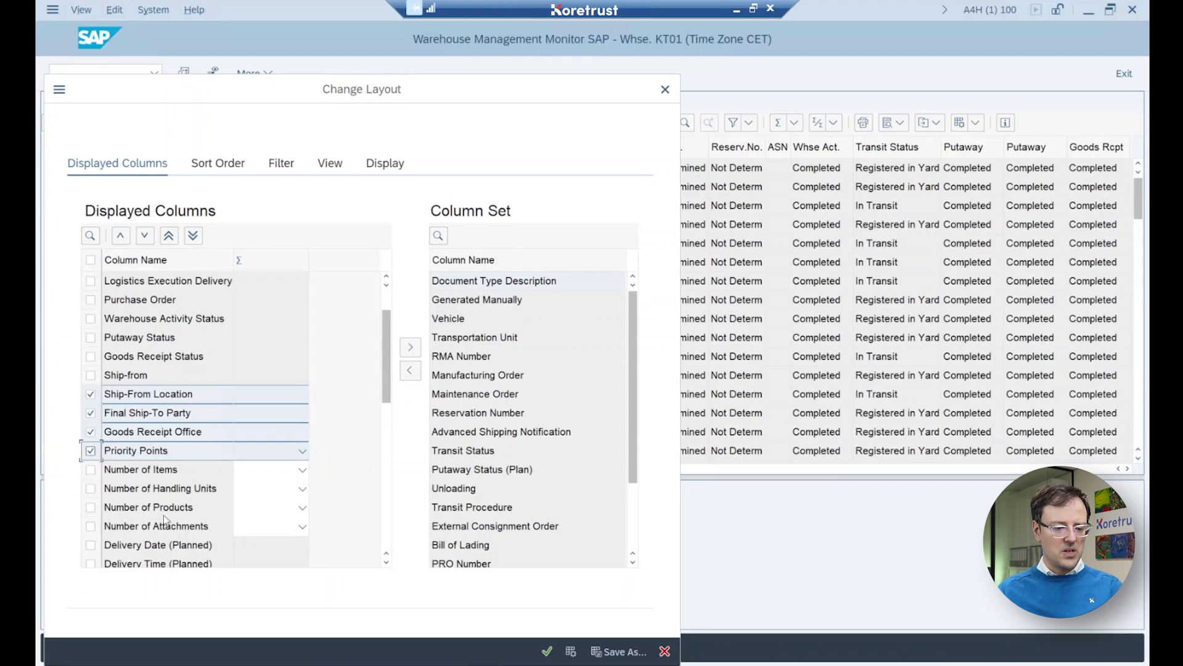
pyautogui.click(91, 526)
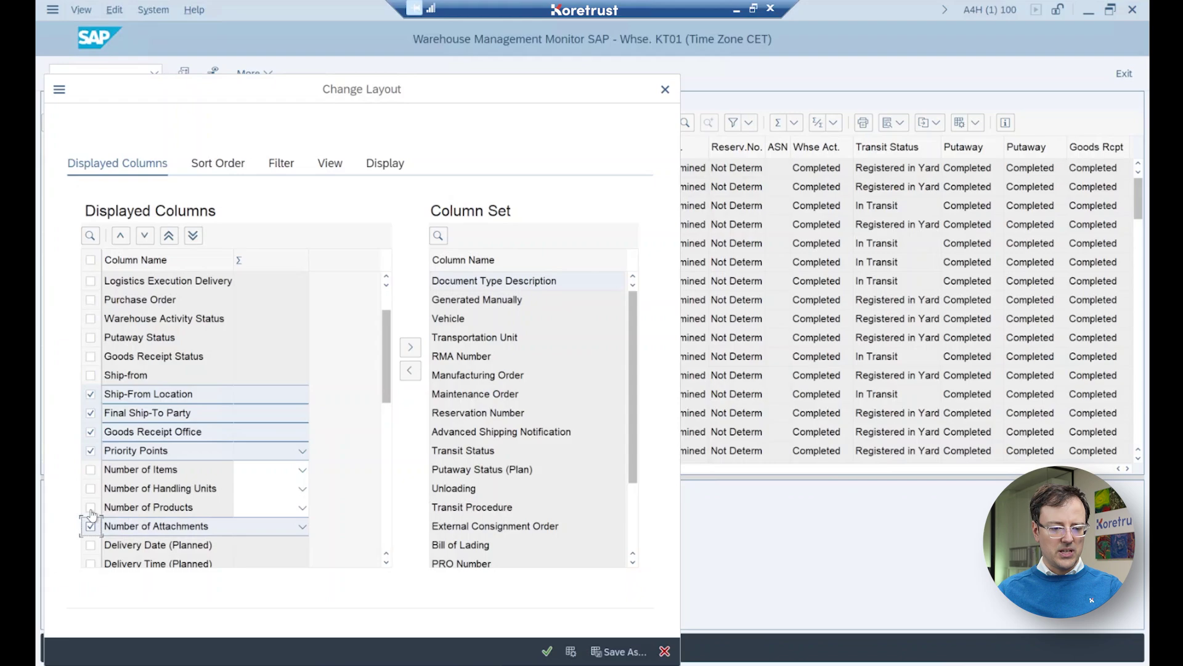
pyautogui.click(91, 507)
pyautogui.click(91, 489)
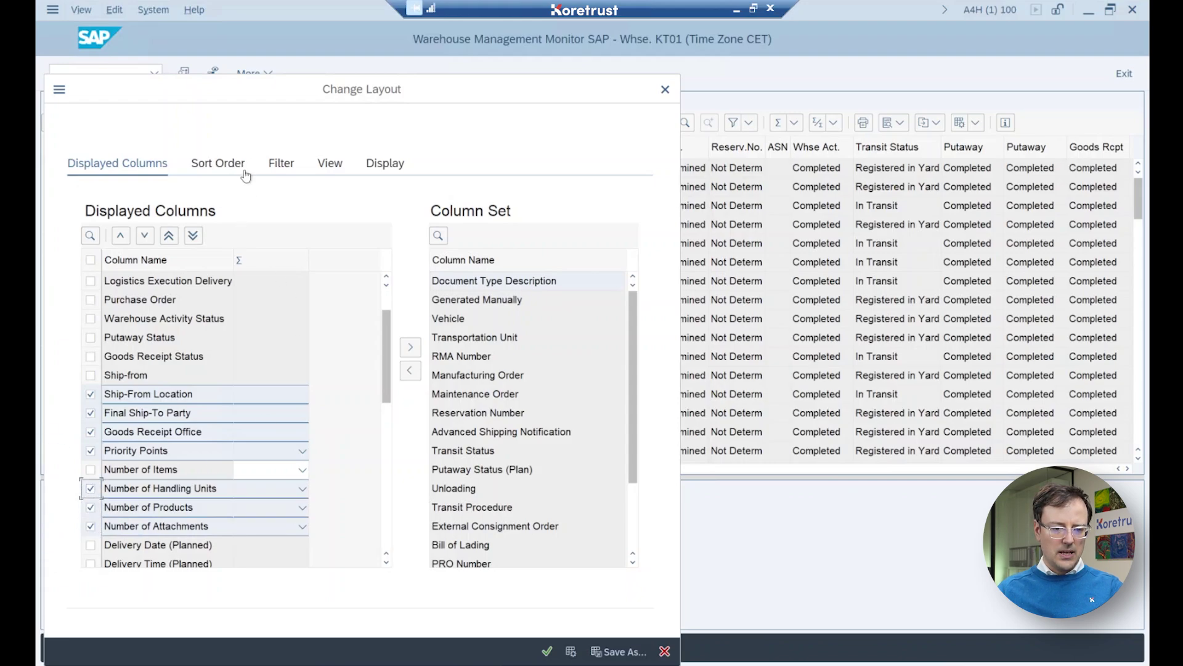
pyautogui.click(410, 347)
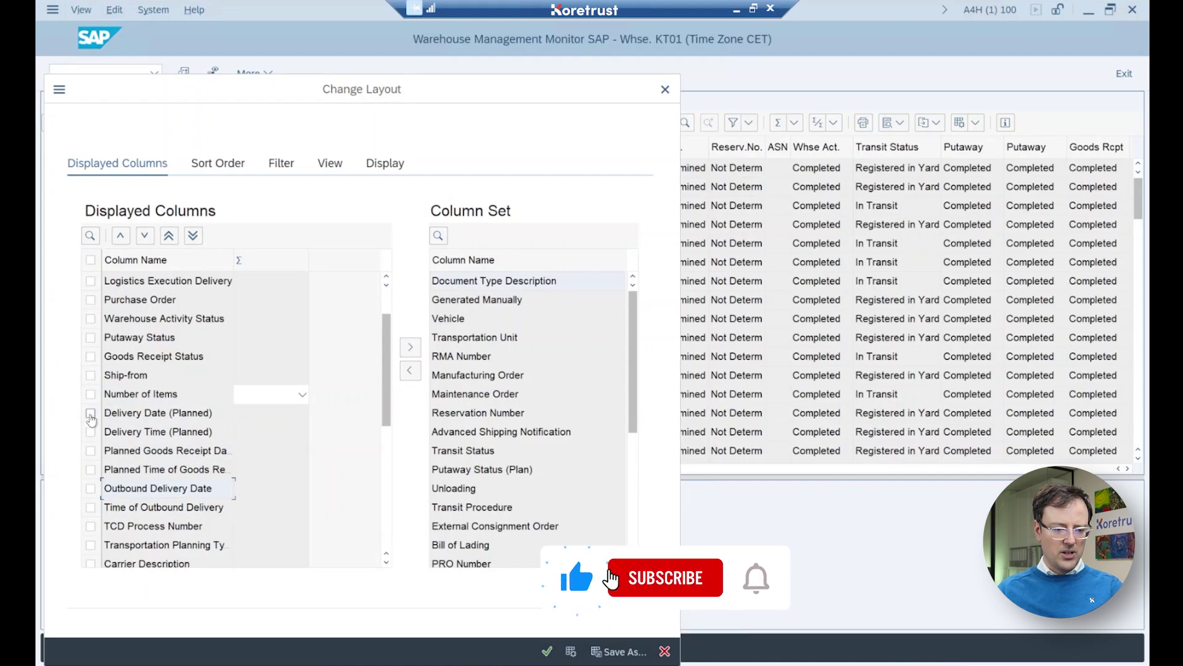
# Remove the columns from Delivery Date (Planned) through Means of Transport from the displayed columns, keeping Counter.
pyautogui.click(91, 414)
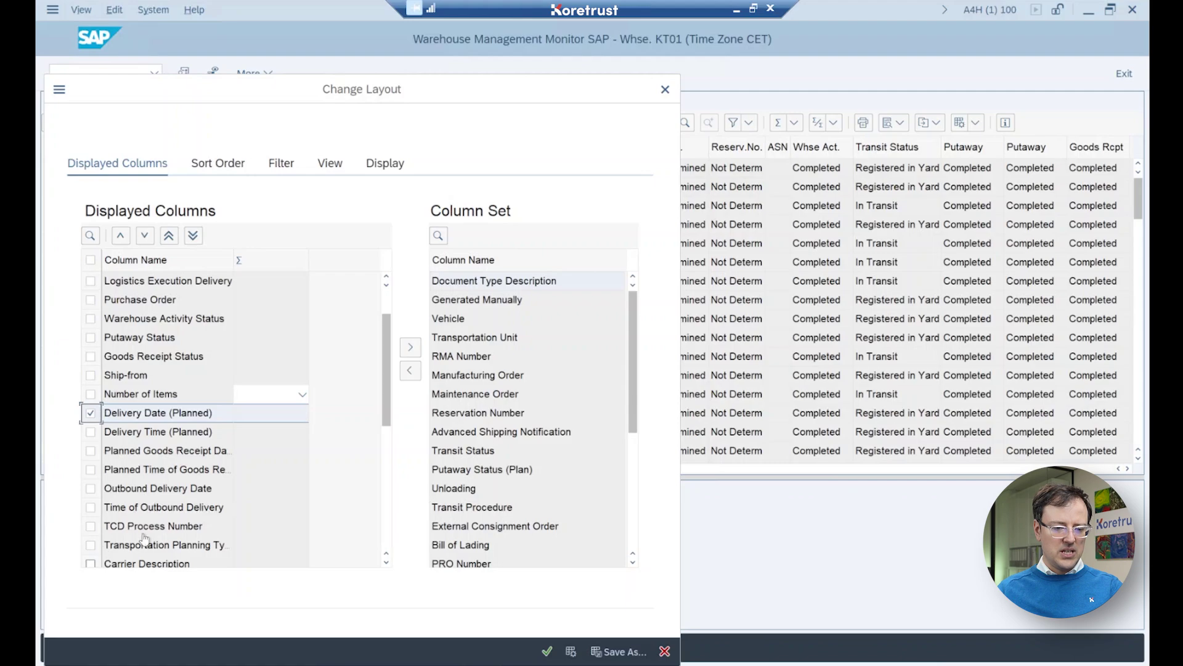
pyautogui.click(386, 439)
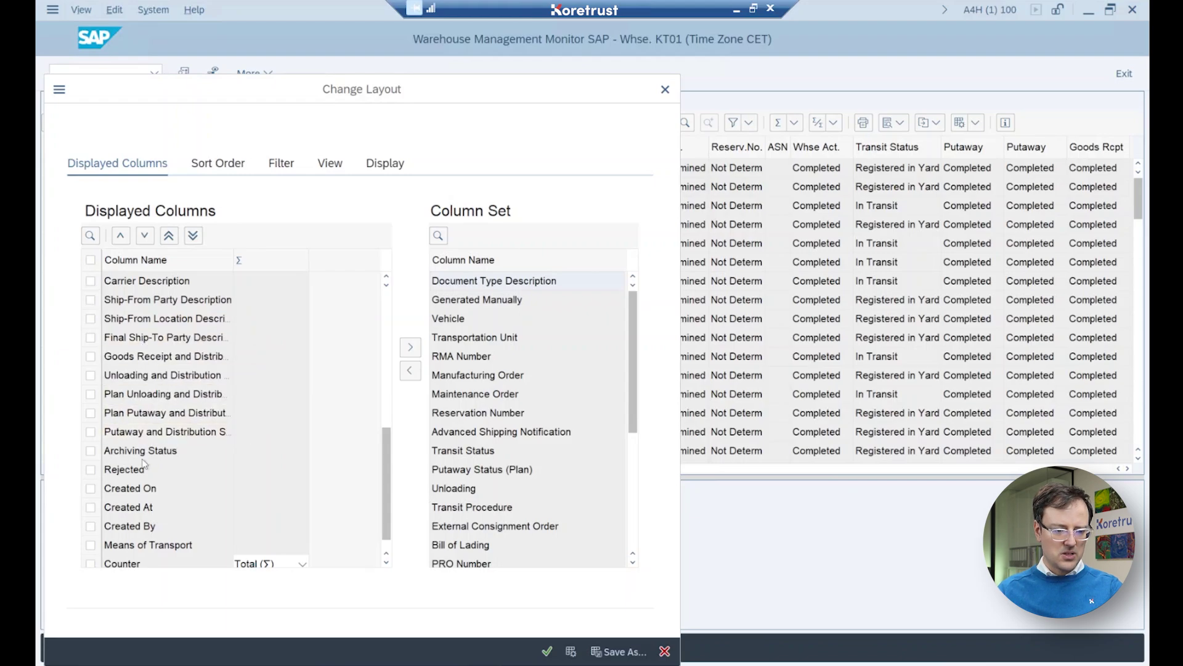
pyautogui.keyDown('shift'); pyautogui.click(92, 546); pyautogui.keyUp('shift')
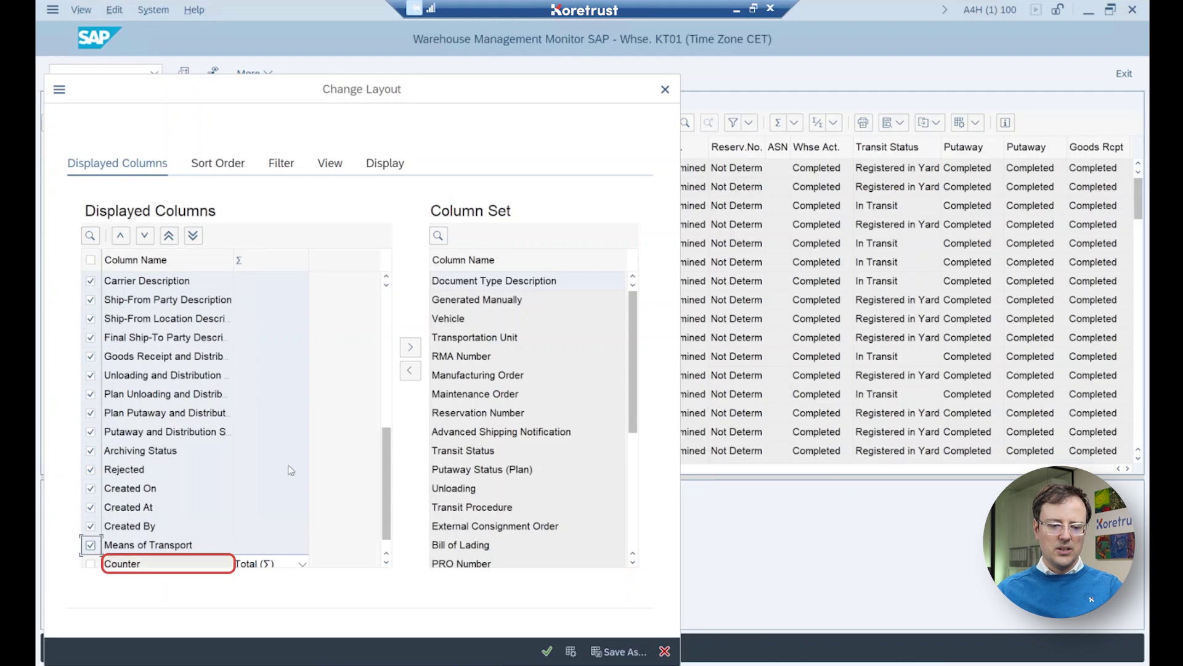
pyautogui.click(410, 347)
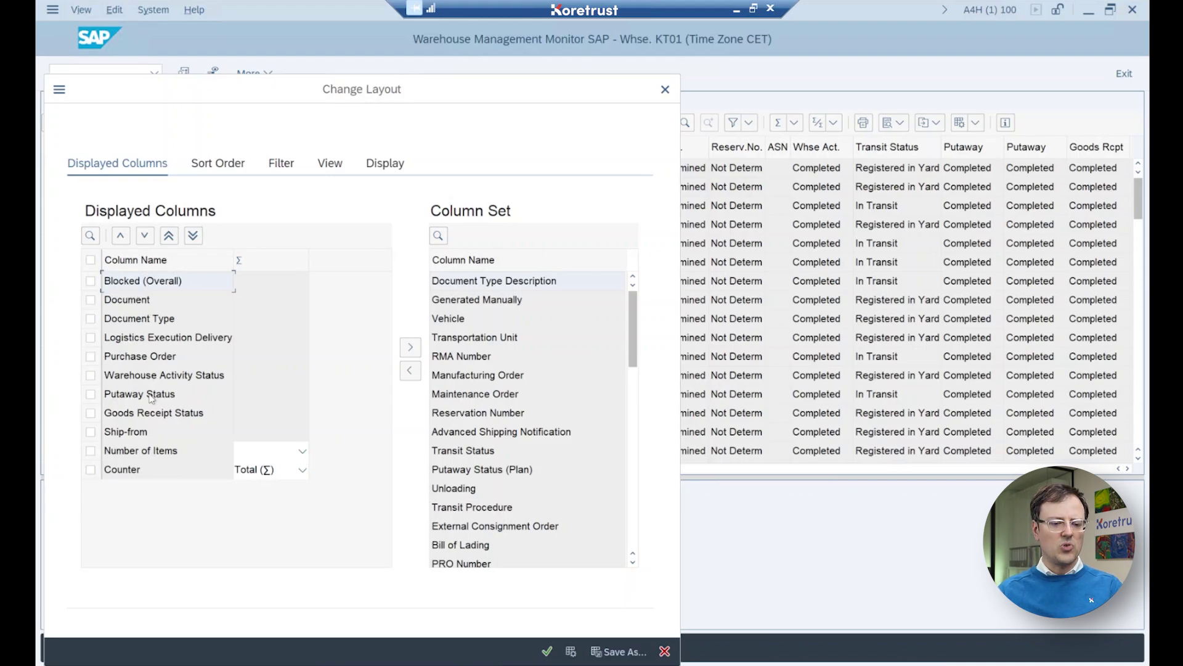
# Move Goods Receipt Status and Putaway Status, in that order, above Warehouse Activity Status in the displayed columns.
pyautogui.click(91, 413)
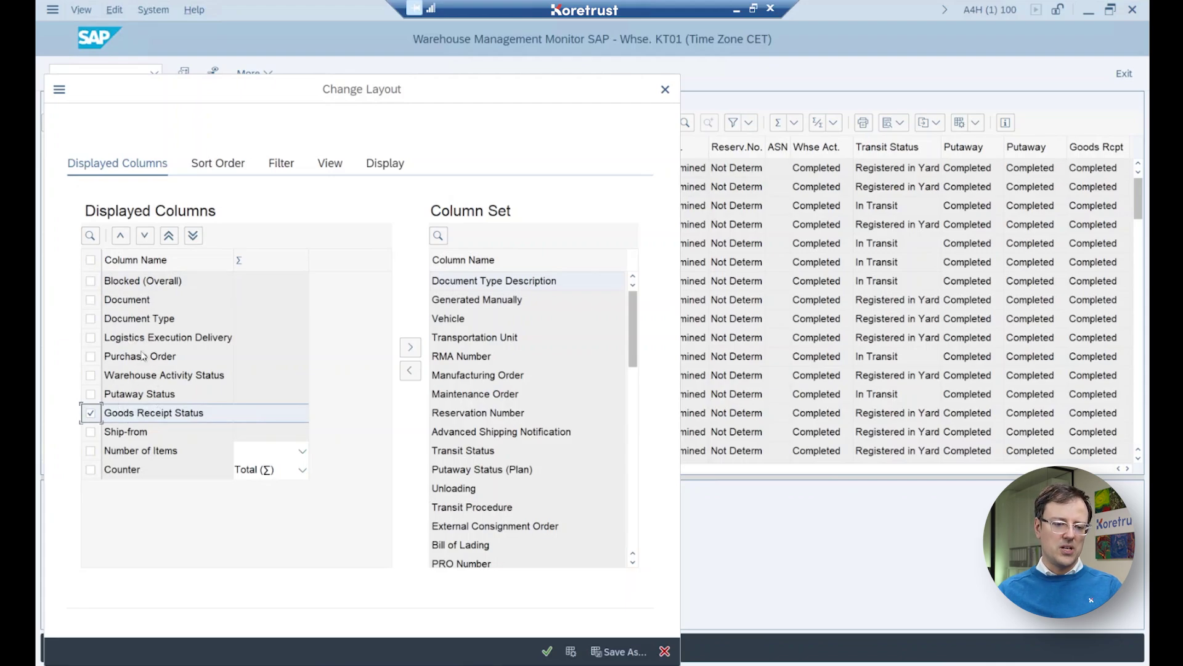
pyautogui.click(122, 236)
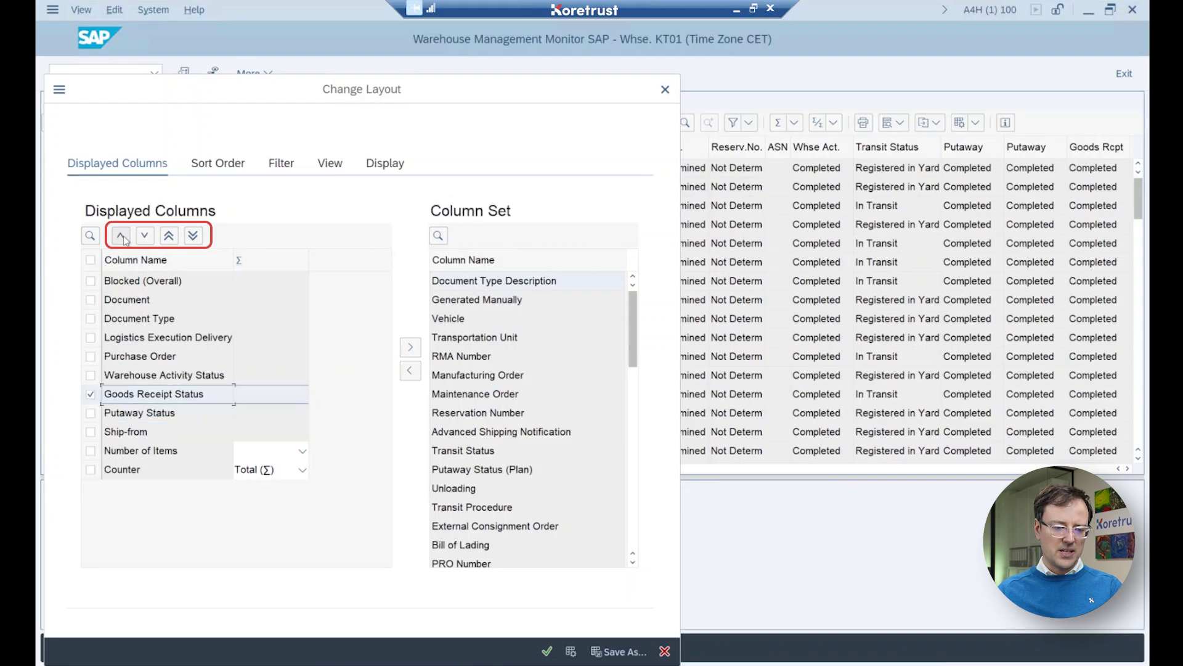
pyautogui.click(122, 236)
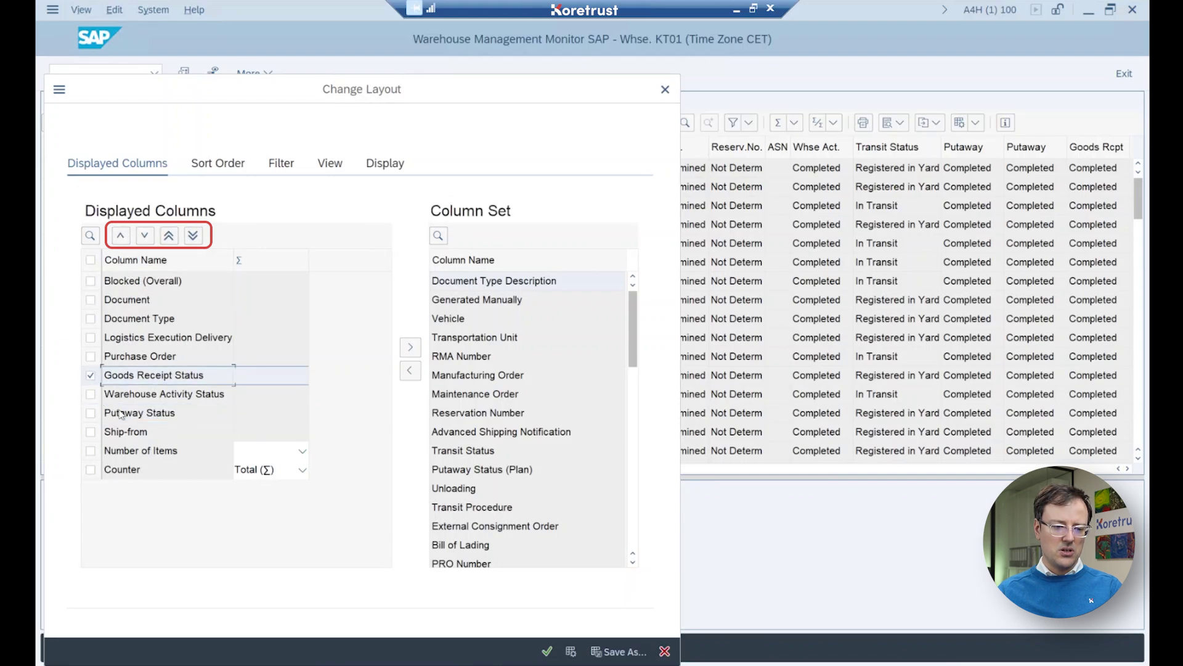
pyautogui.click(90, 413)
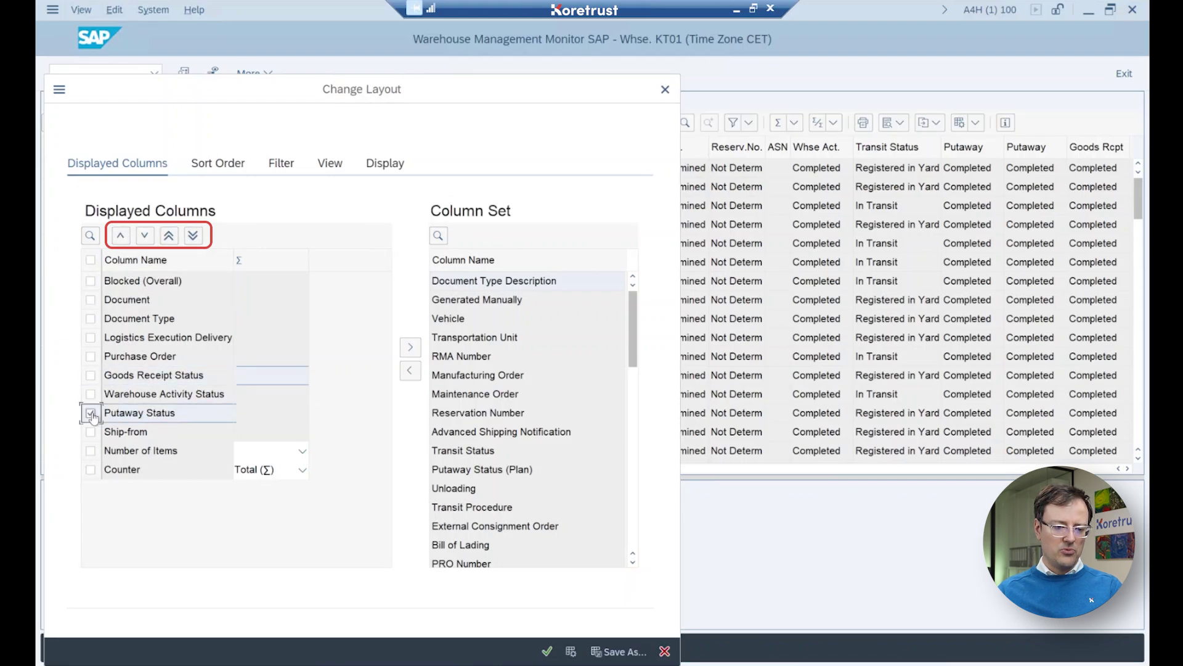
pyautogui.click(121, 236)
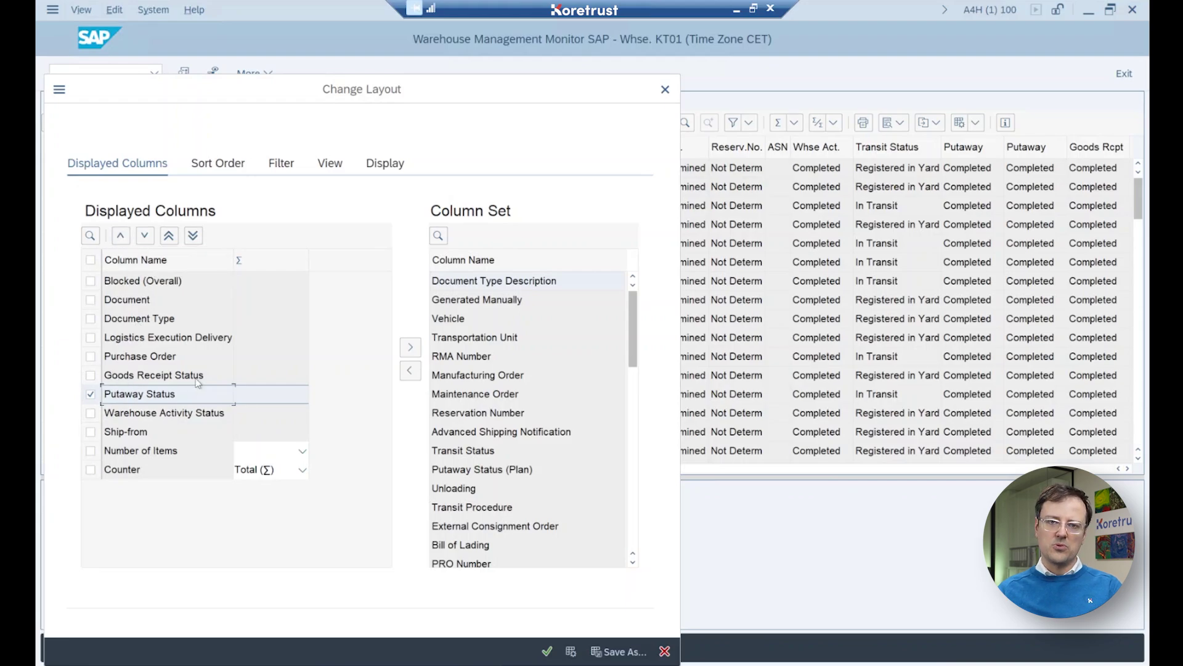
# Move Ship-from directly below Purchase Order in the displayed columns and apply the changed layout to the list.
pyautogui.click(91, 432)
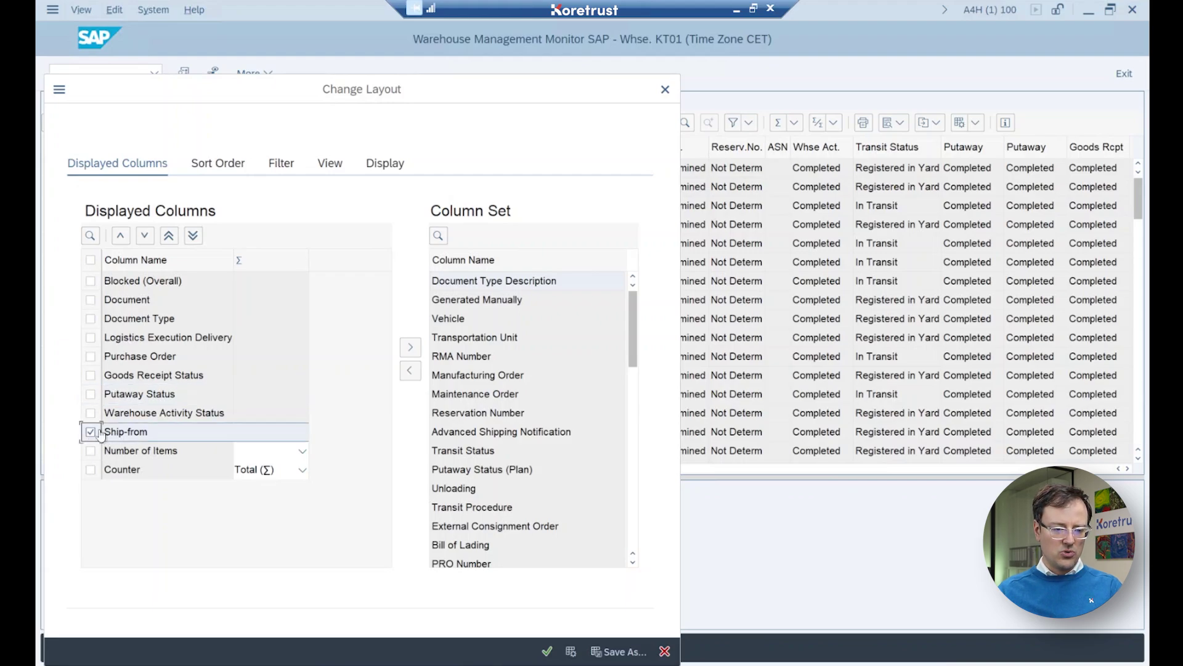
pyautogui.click(120, 236)
pyautogui.click(121, 236)
pyautogui.click(121, 237)
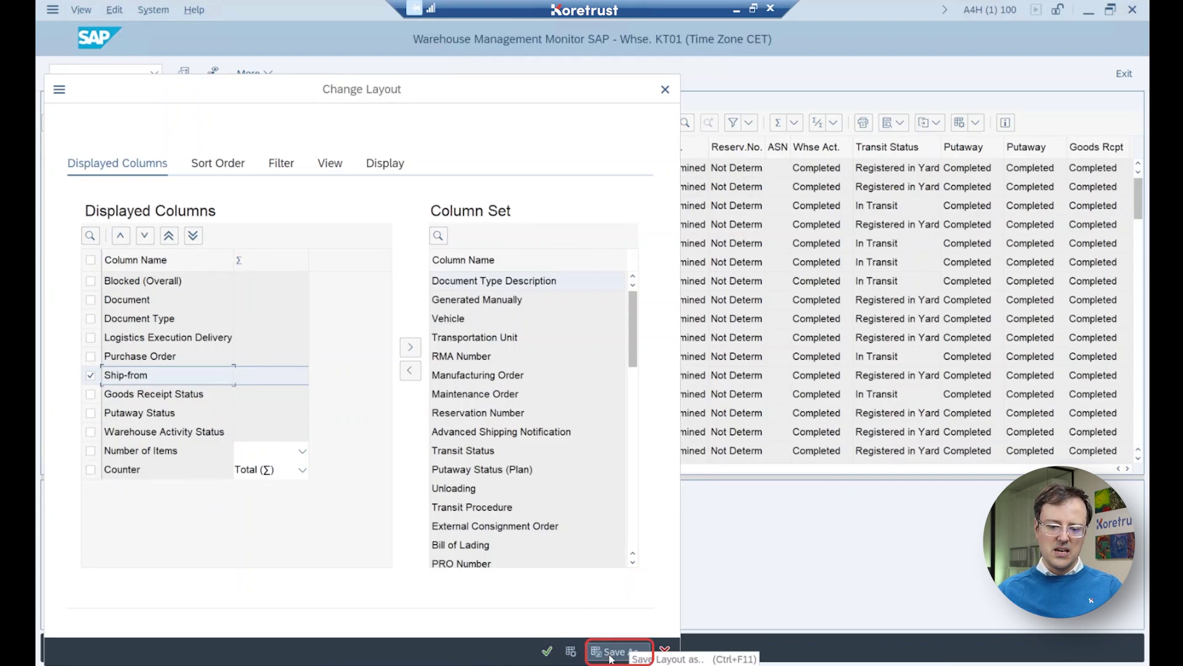
pyautogui.click(548, 653)
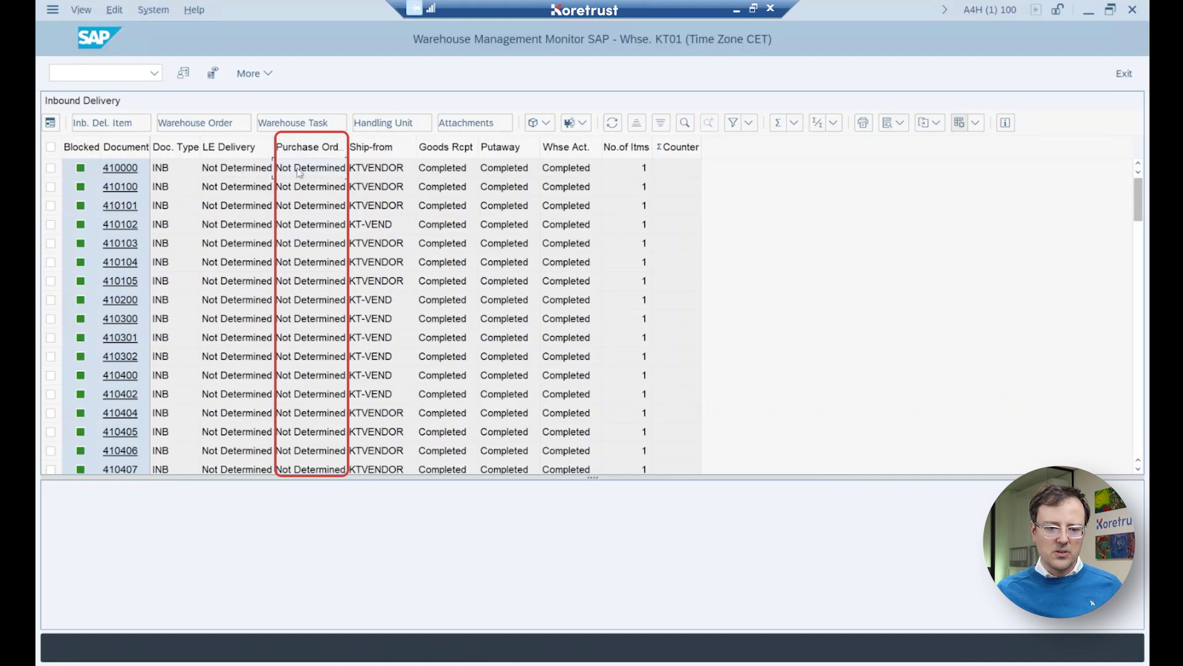
# Hide the LE Delivery and Purchase Order columns in the inbound delivery list and check the Counter total at its end.
pyautogui.rightClick(233, 152)
pyautogui.click(277, 187)
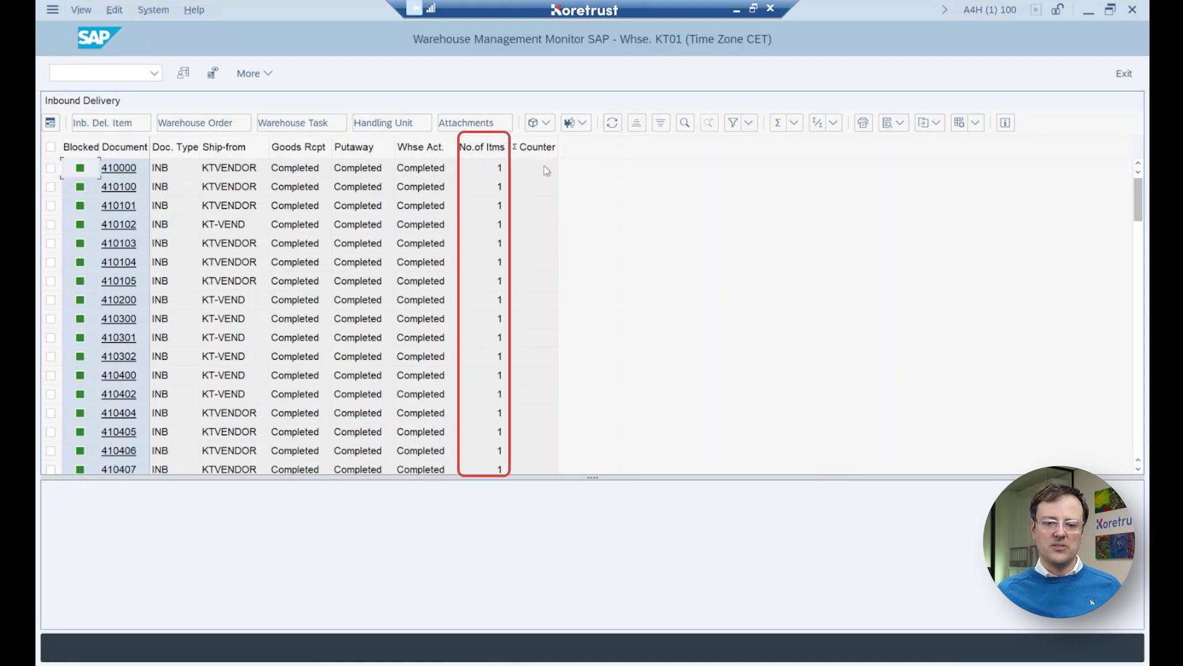
pyautogui.moveTo(1140, 207); pyautogui.dragTo(1149, 455)
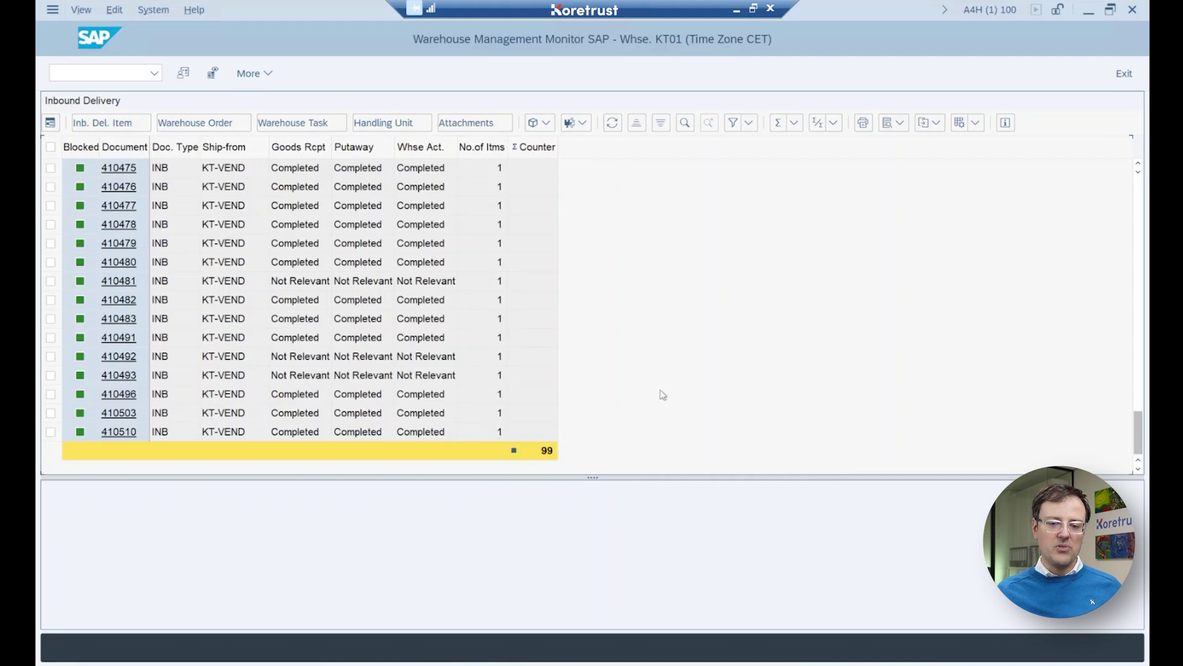
# Save the current list layout as /MJ01 with the name "MJ Default Layout" and set it as the default.
pyautogui.click(977, 123)
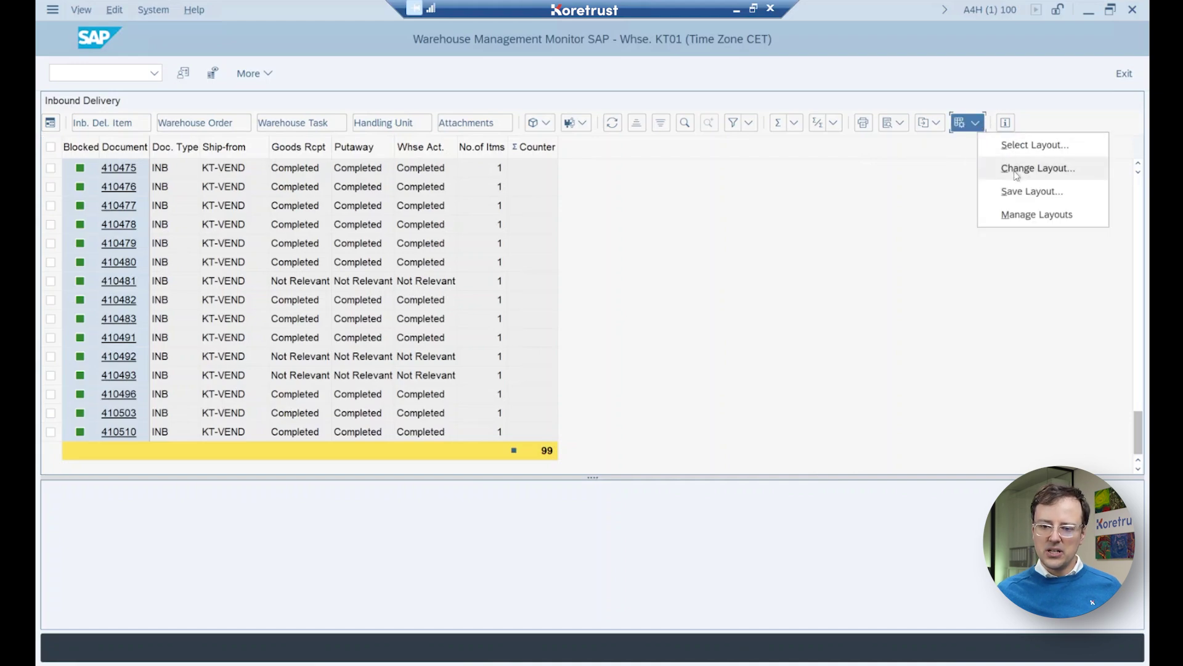
pyautogui.click(1025, 197)
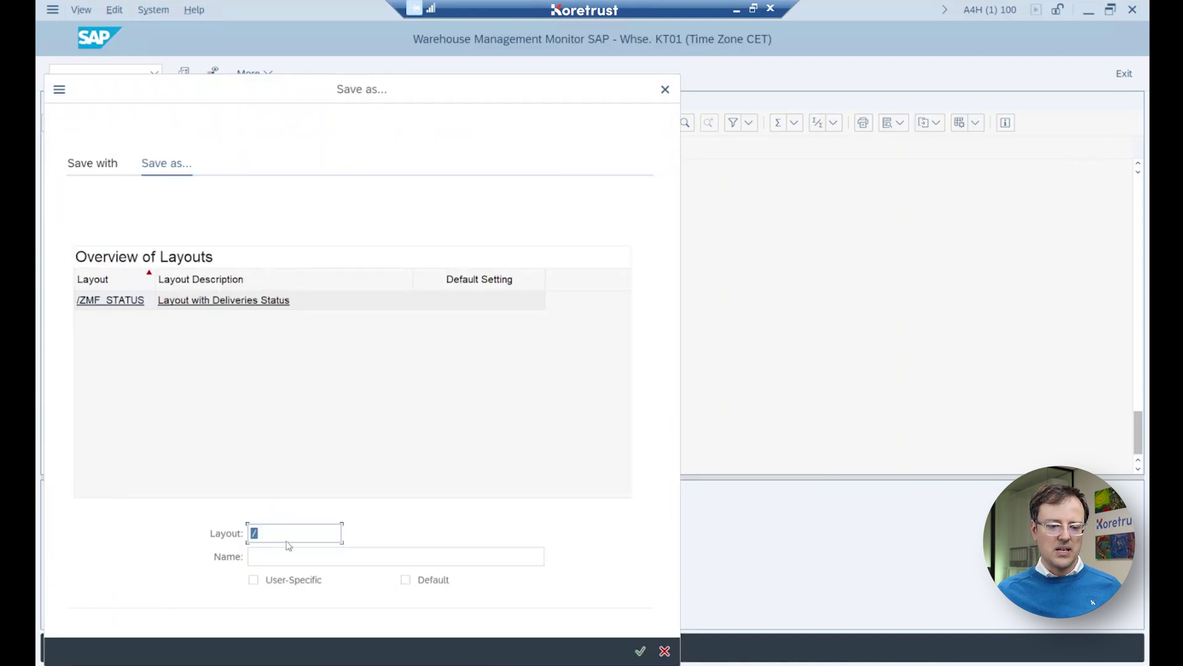
pyautogui.click(271, 533)
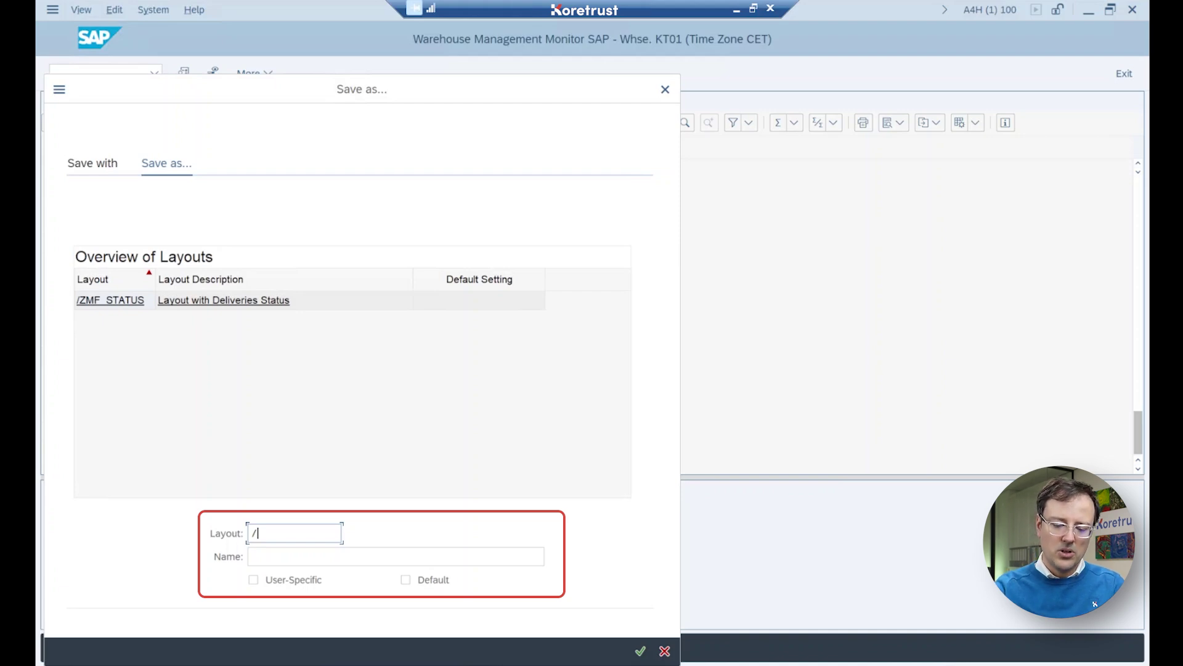
pyautogui.write('MJ01')
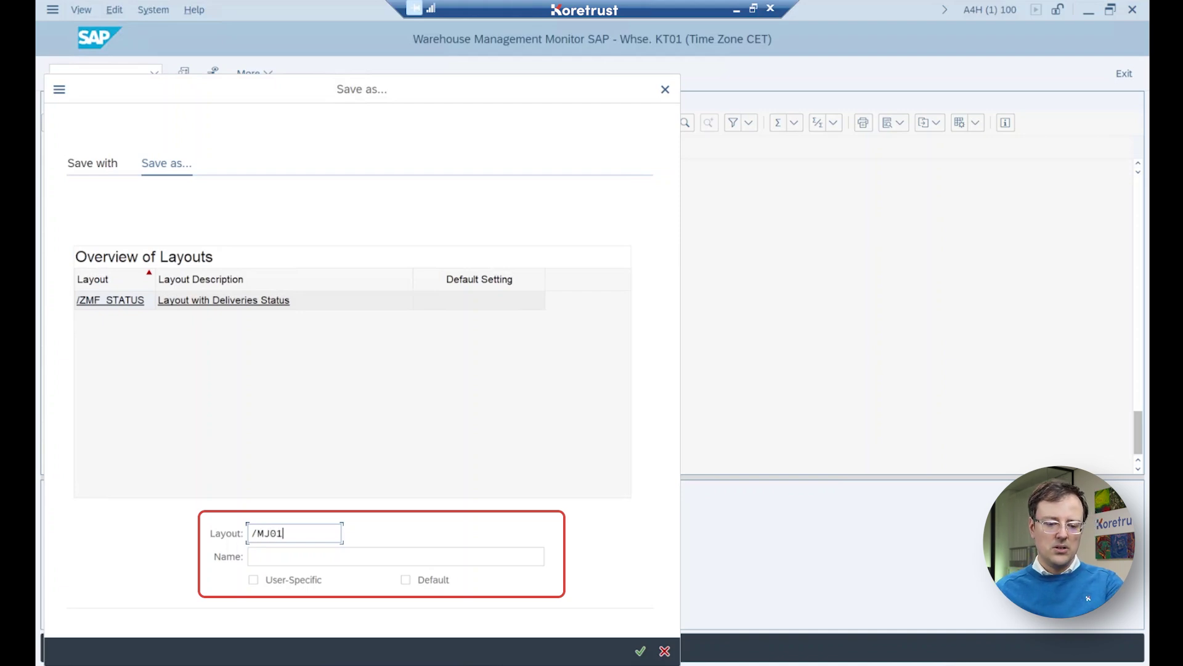
pyautogui.press('Tab')
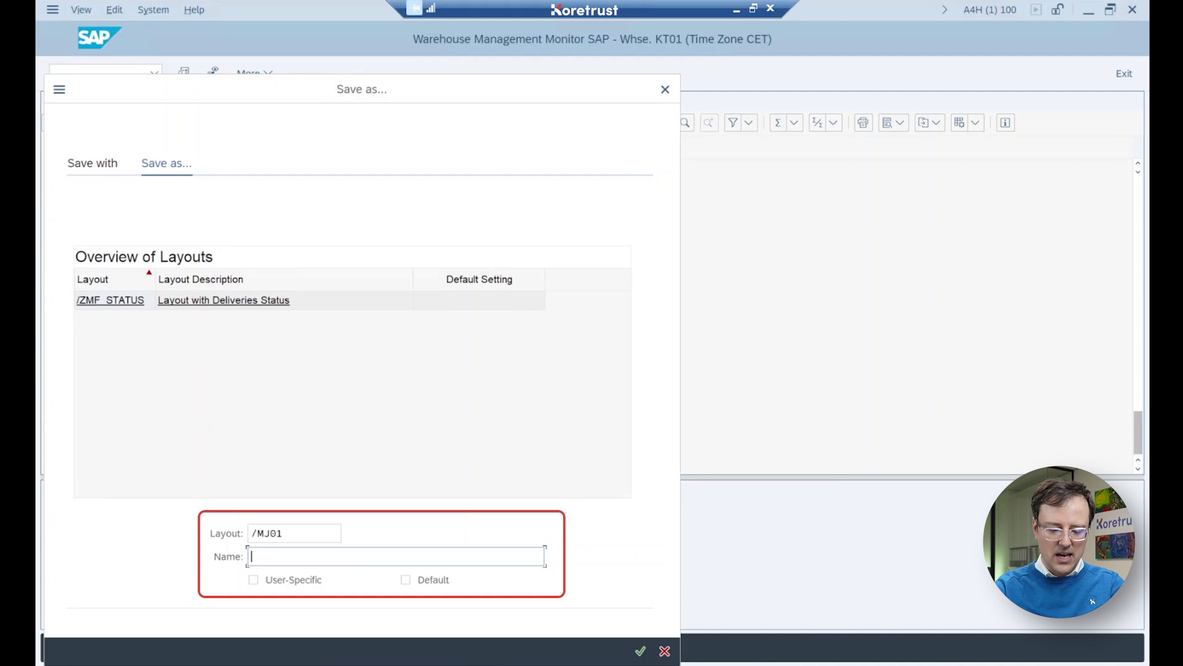
pyautogui.write('MJ Default')
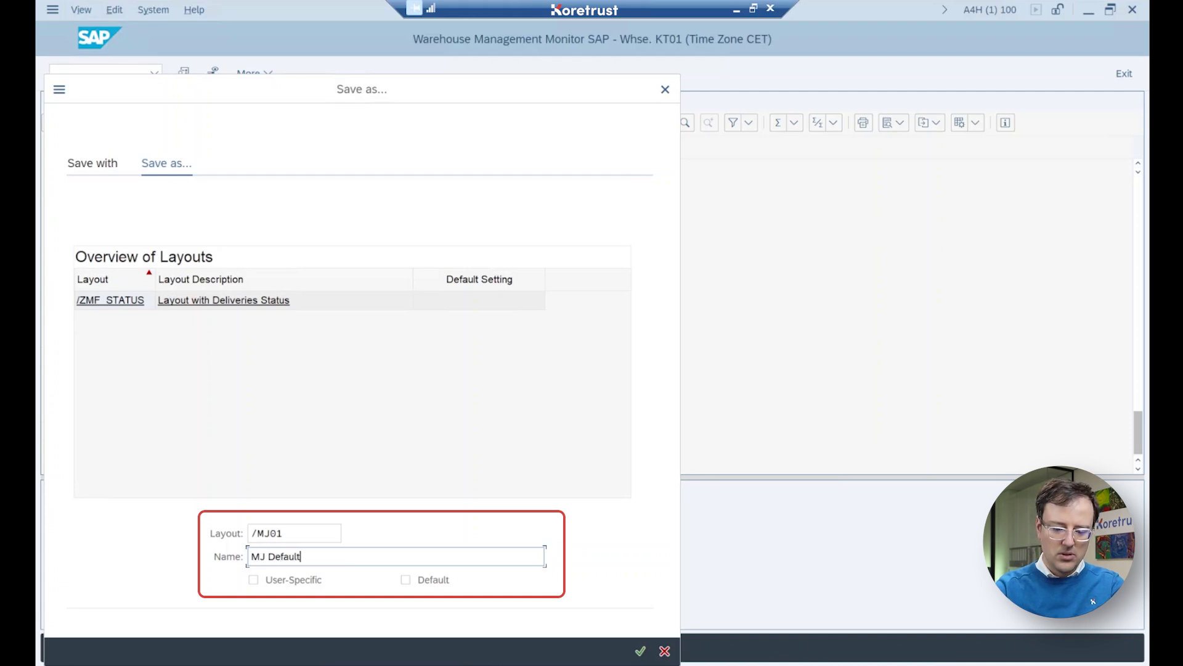
pyautogui.write(' Layout')
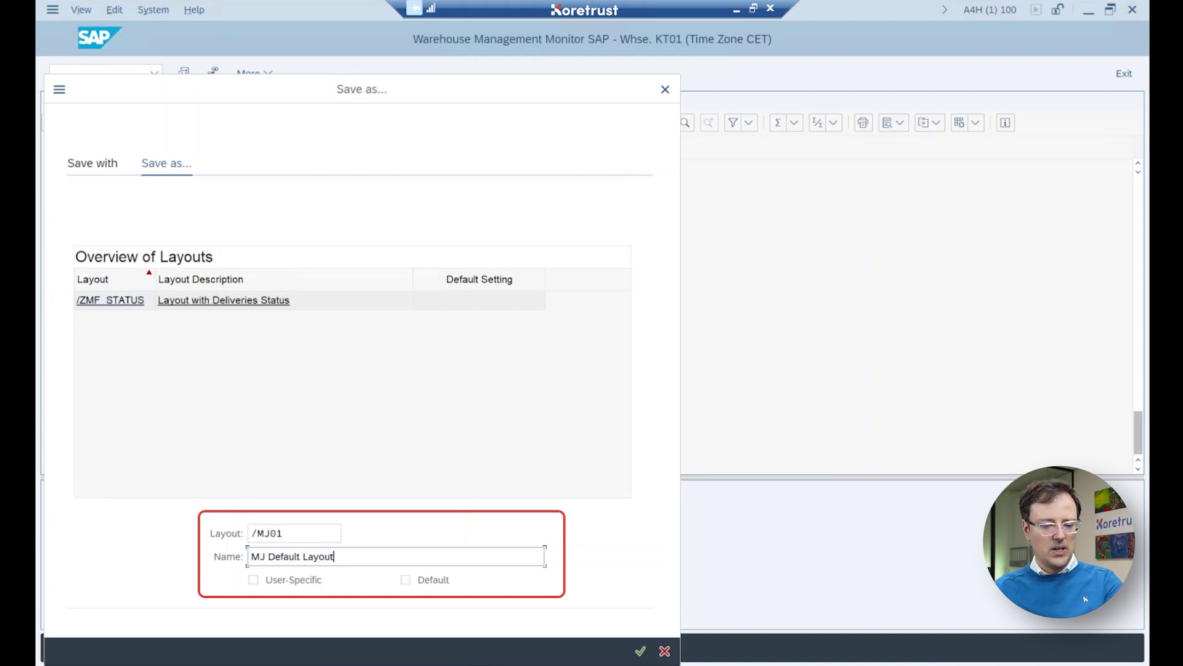
pyautogui.click(406, 580)
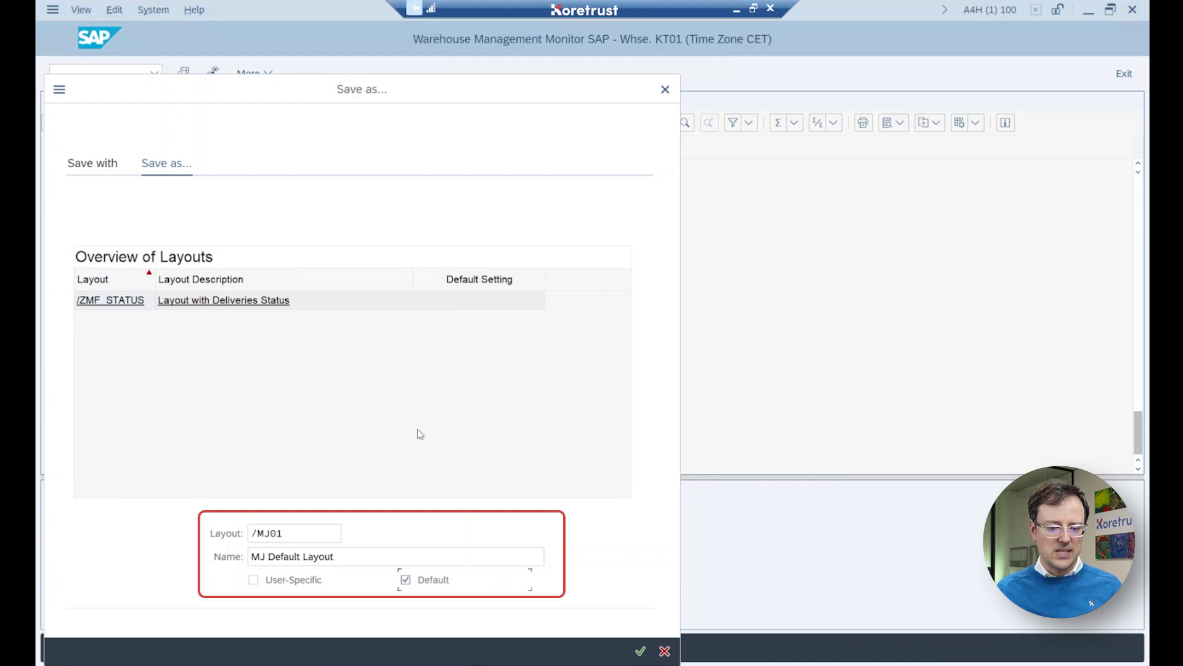
pyautogui.click(640, 651)
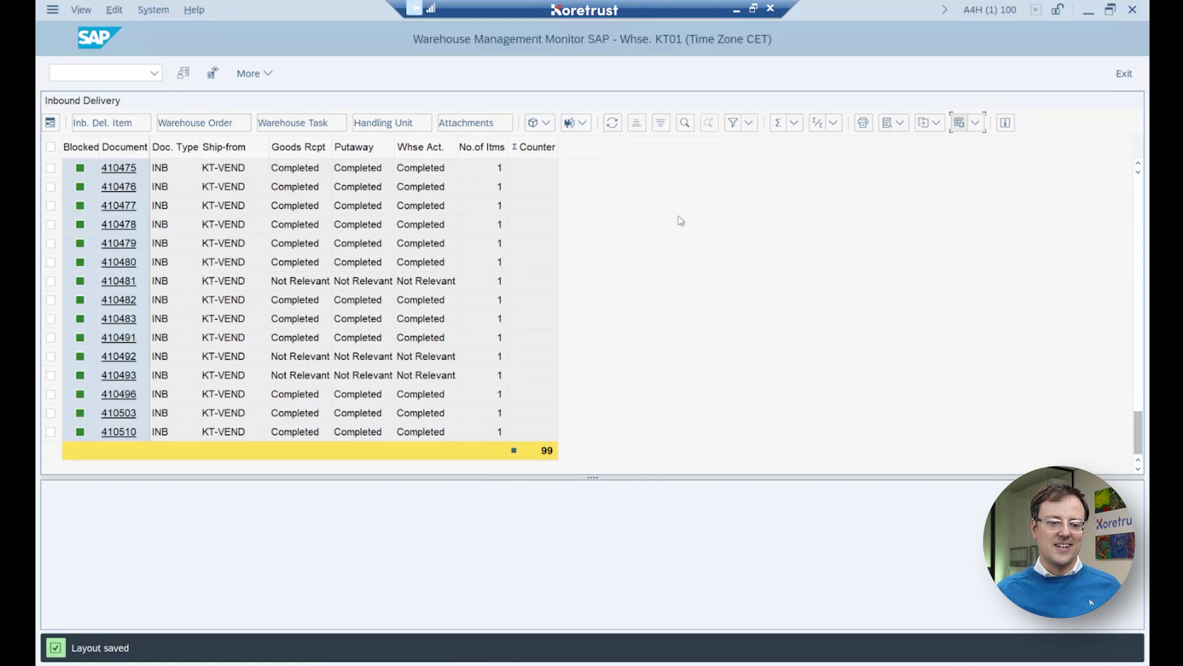
# Filter the inbound delivery list to deliveries whose number of items is 2, and delete the filter again.
pyautogui.scroll(15, 678, 216)
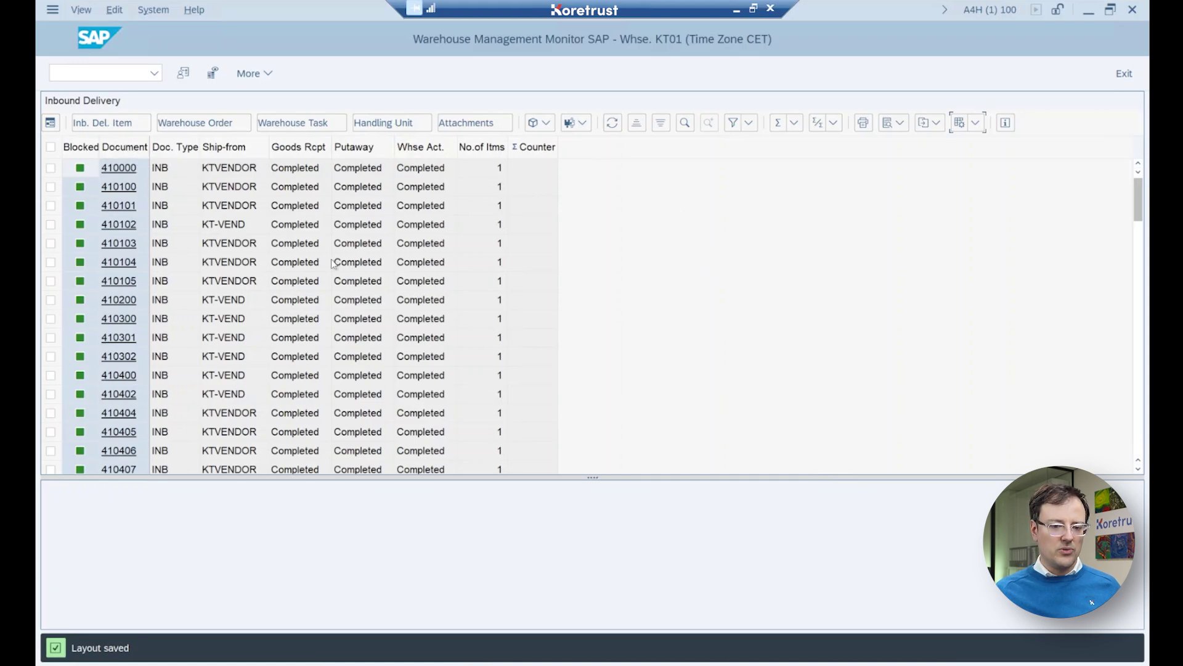
pyautogui.click(483, 150)
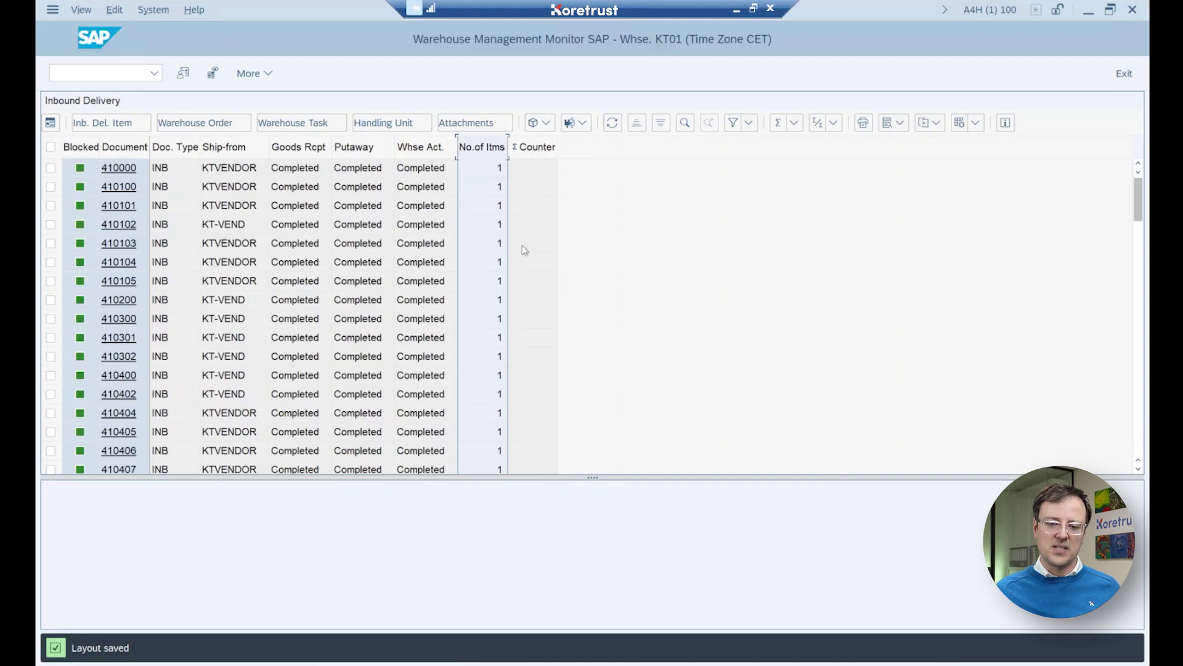
pyautogui.click(733, 123)
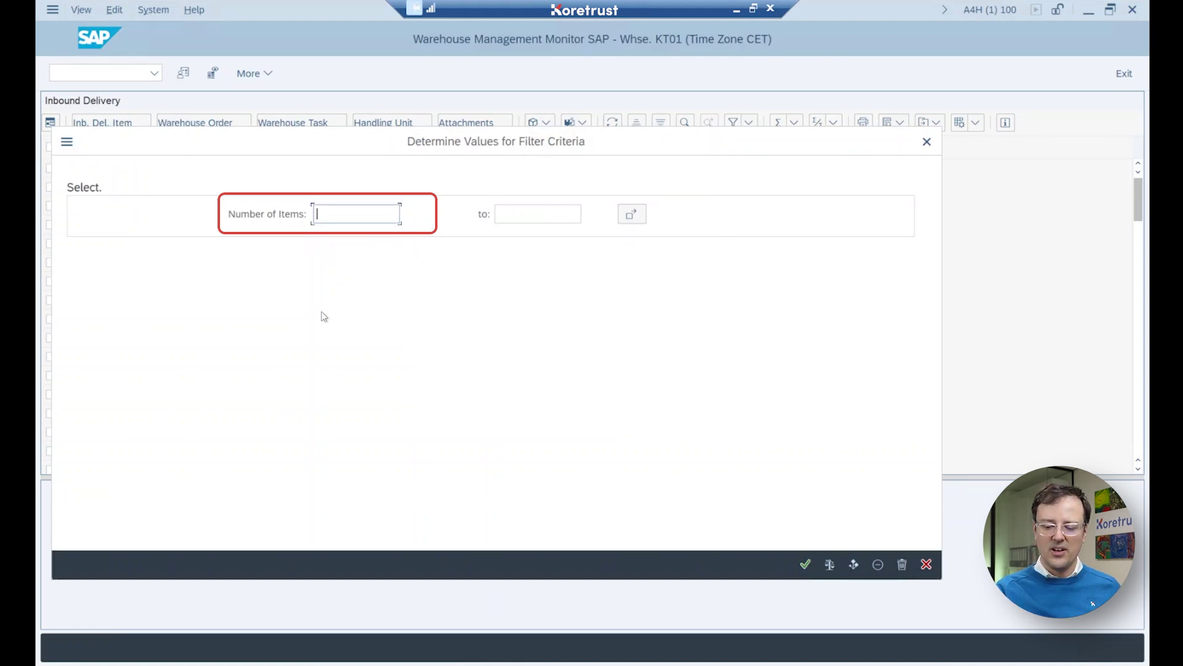
pyautogui.write('0')
pyautogui.press('BackSpace')
pyautogui.write('2')
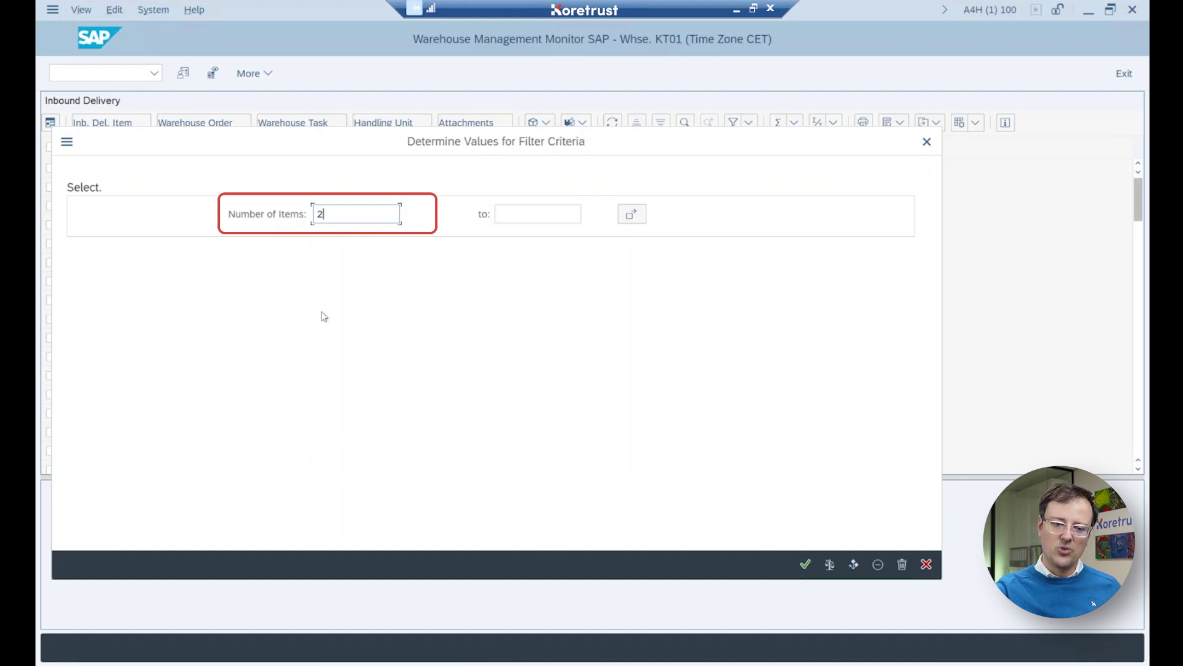
pyautogui.press('BackSpace')
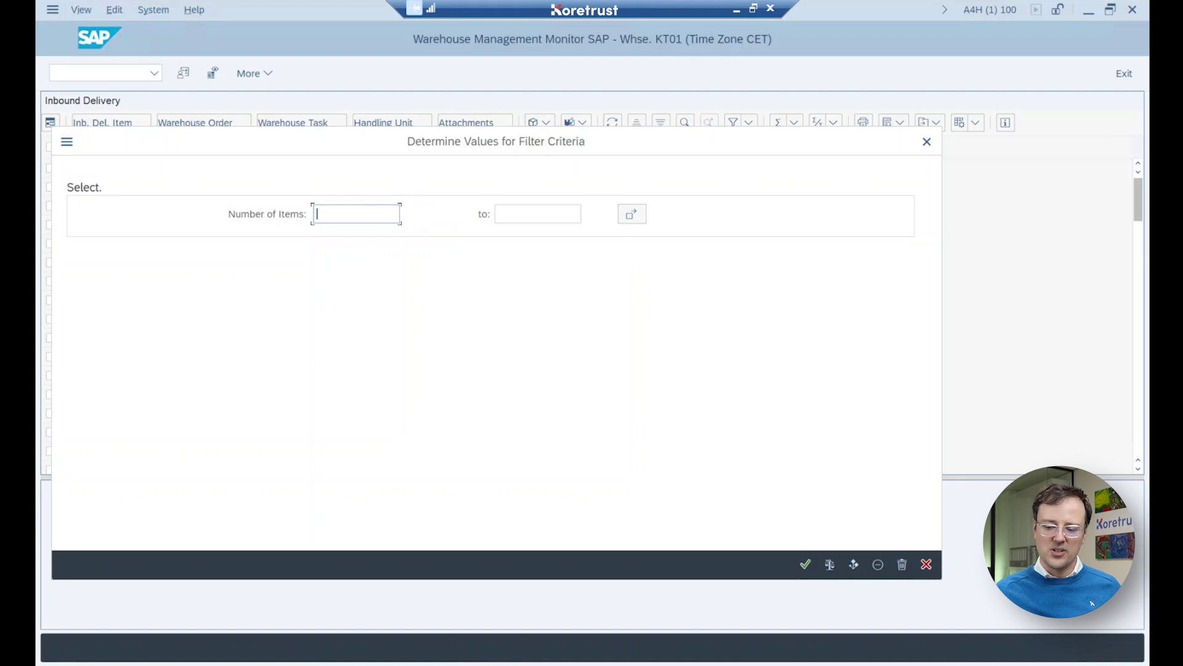
pyautogui.write('2')
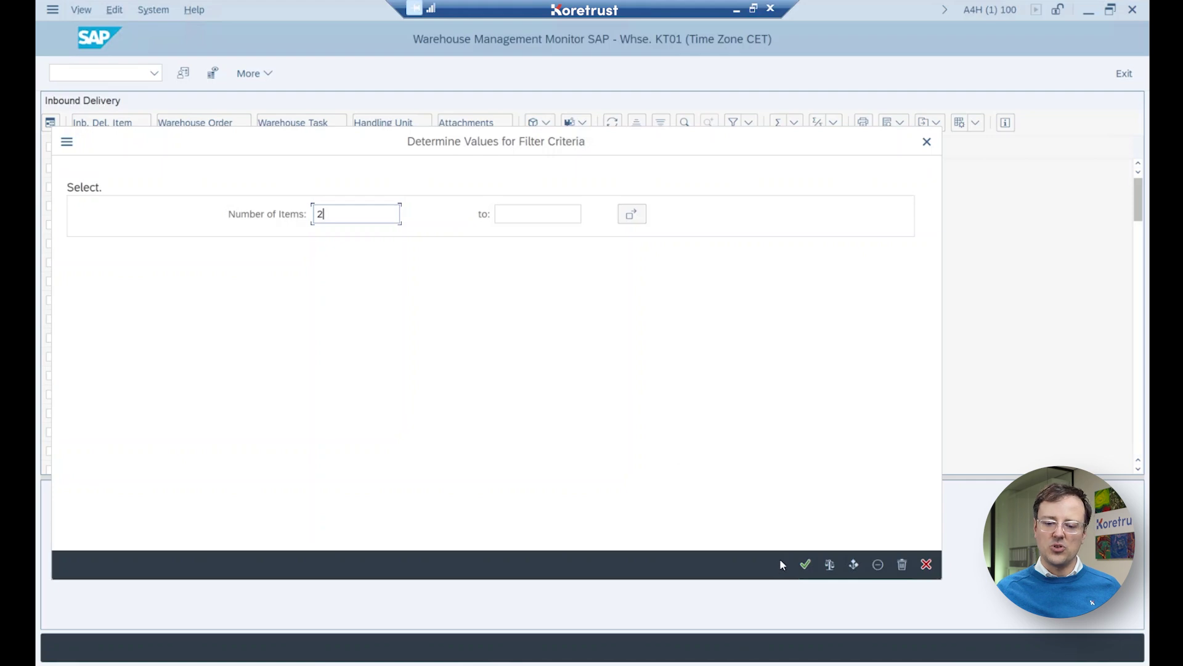
pyautogui.click(807, 565)
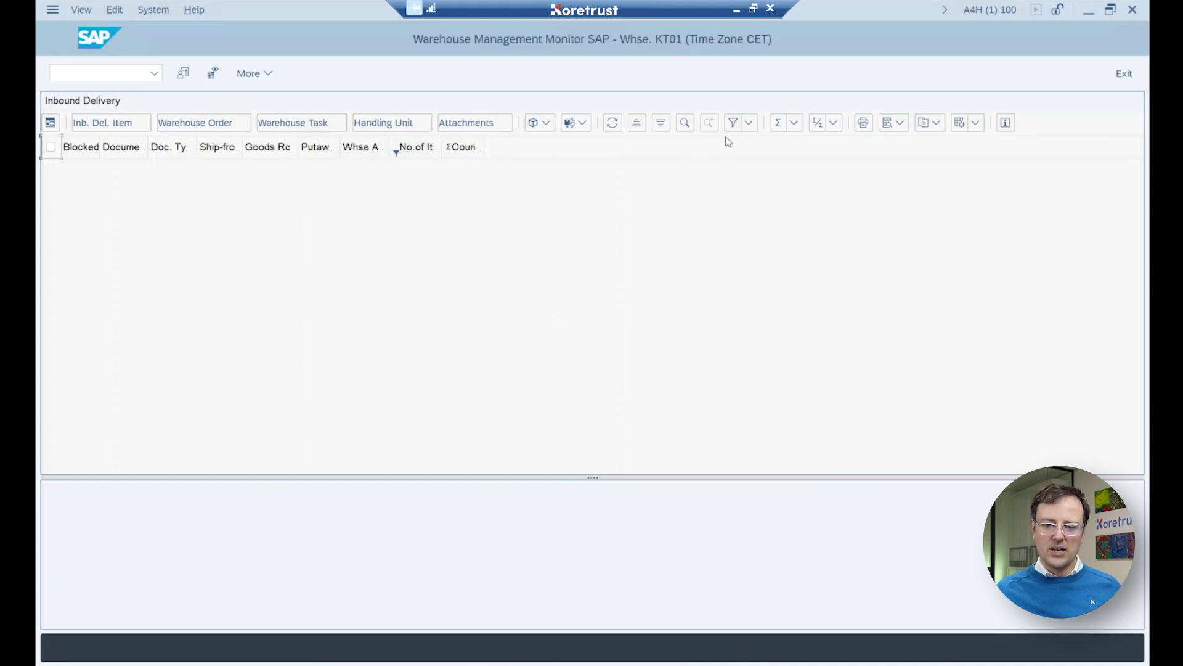
pyautogui.click(749, 123)
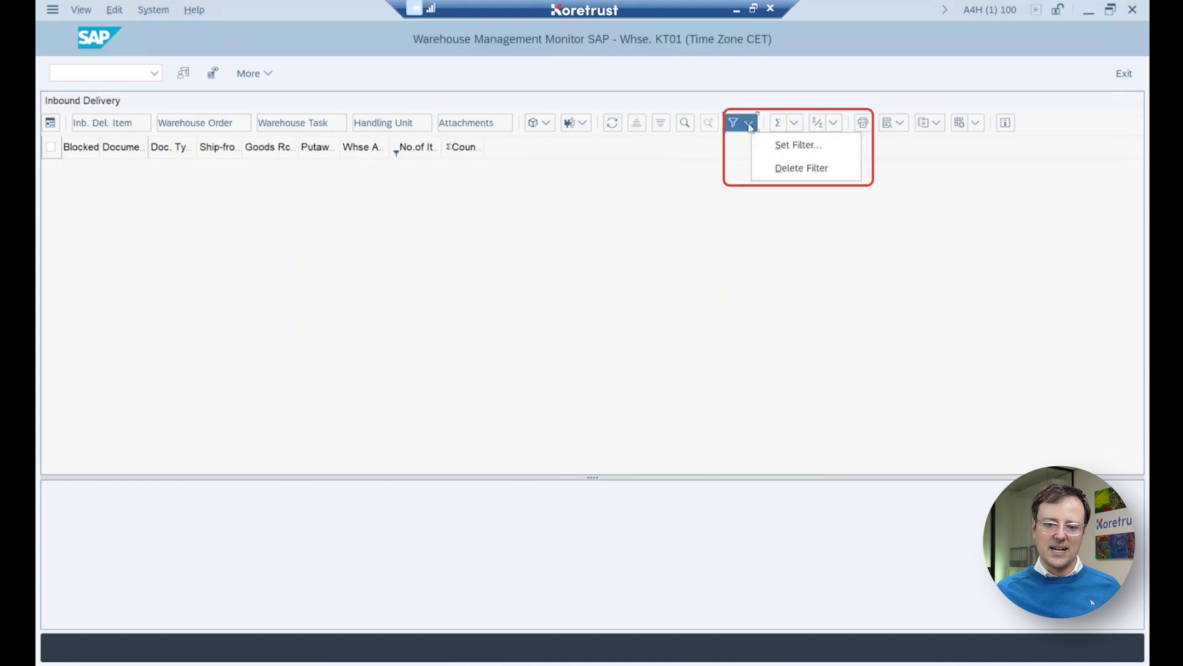
pyautogui.click(787, 168)
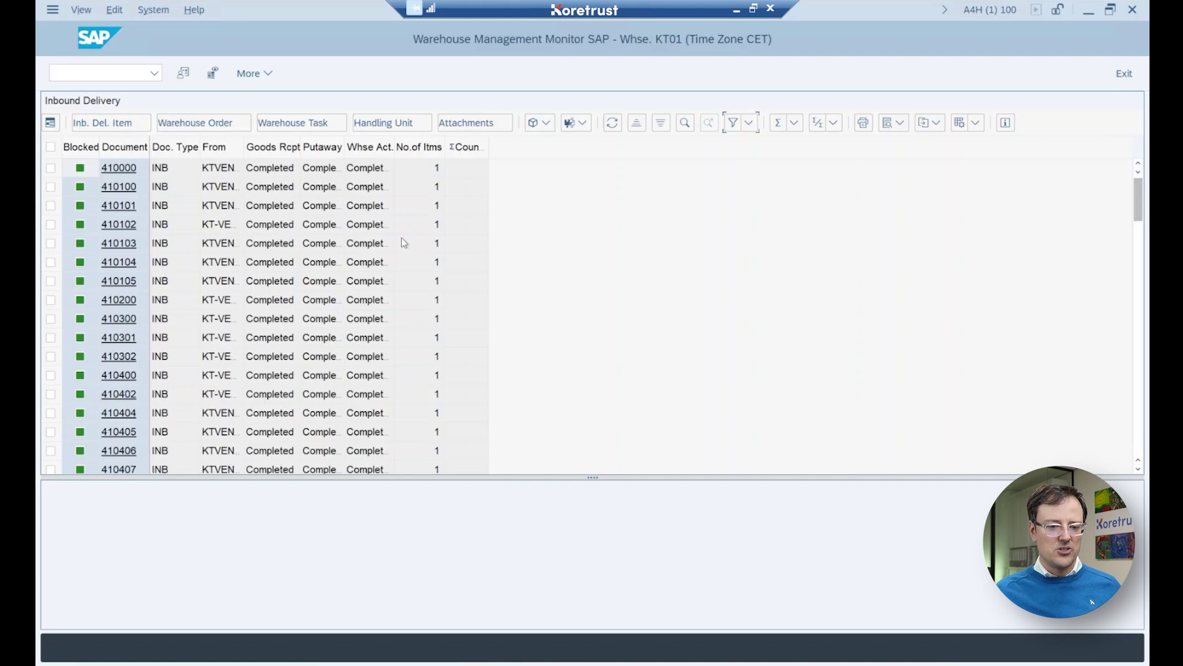
# Sort the inbound deliveries in descending order by number of items, and replace that with a descending sort by document number.
pyautogui.click(428, 154)
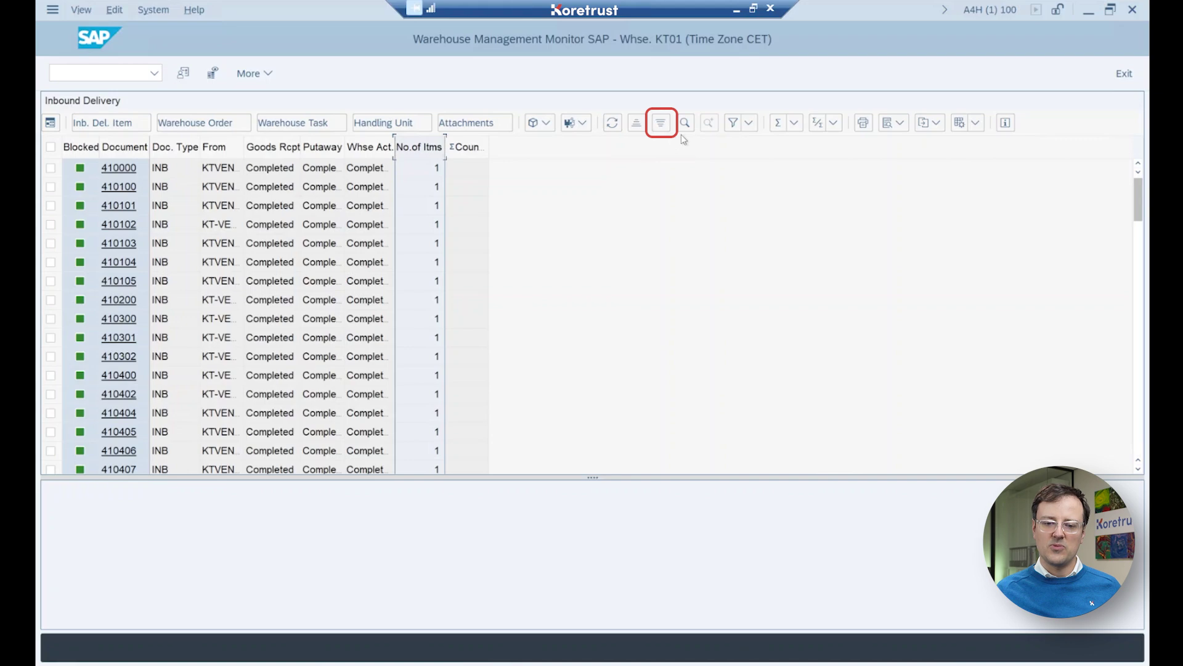
pyautogui.click(662, 127)
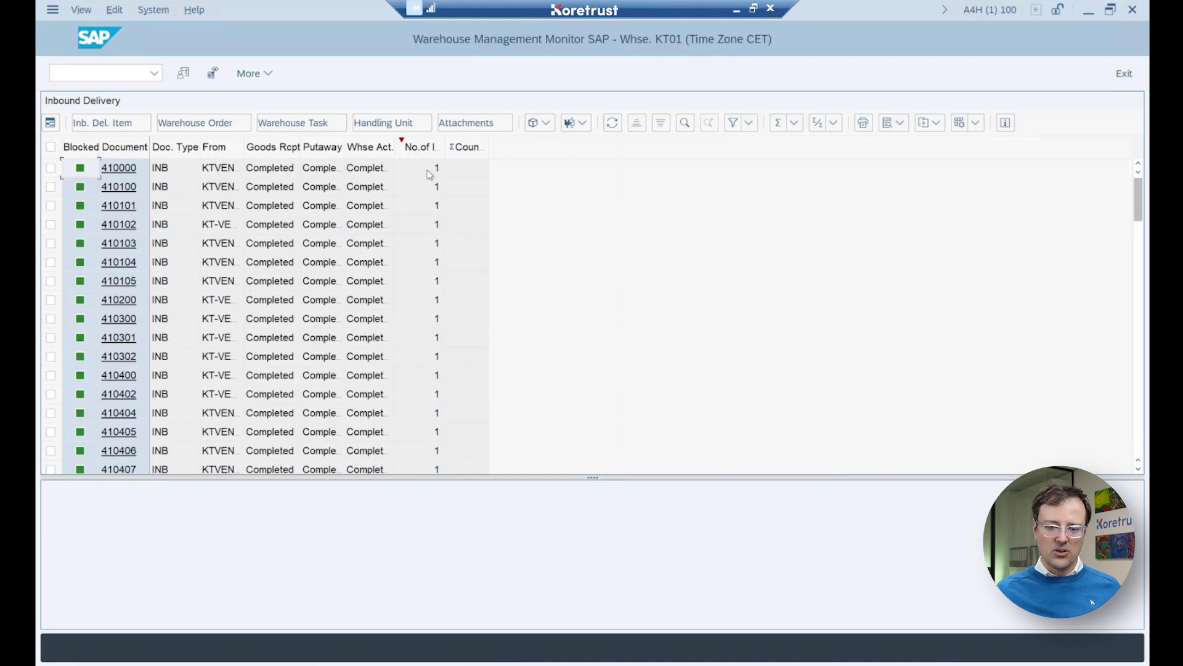
pyautogui.click(121, 149)
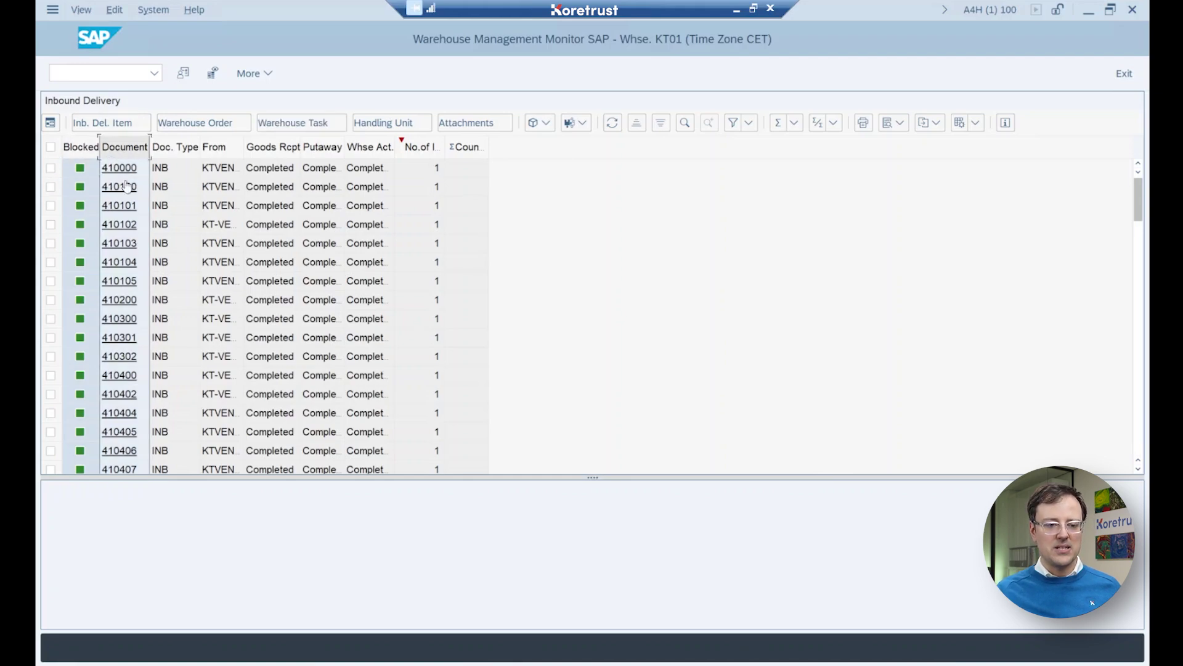
pyautogui.click(661, 124)
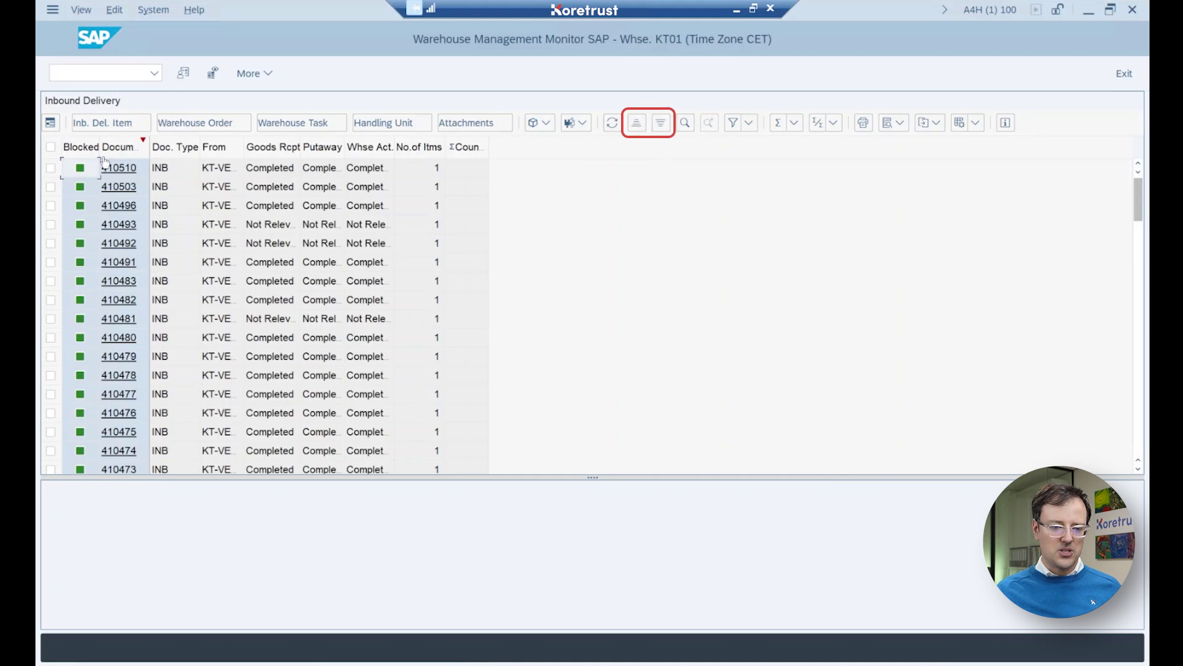
# Sort the inbound deliveries in ascending order by document number and refresh the list.
pyautogui.click(124, 148)
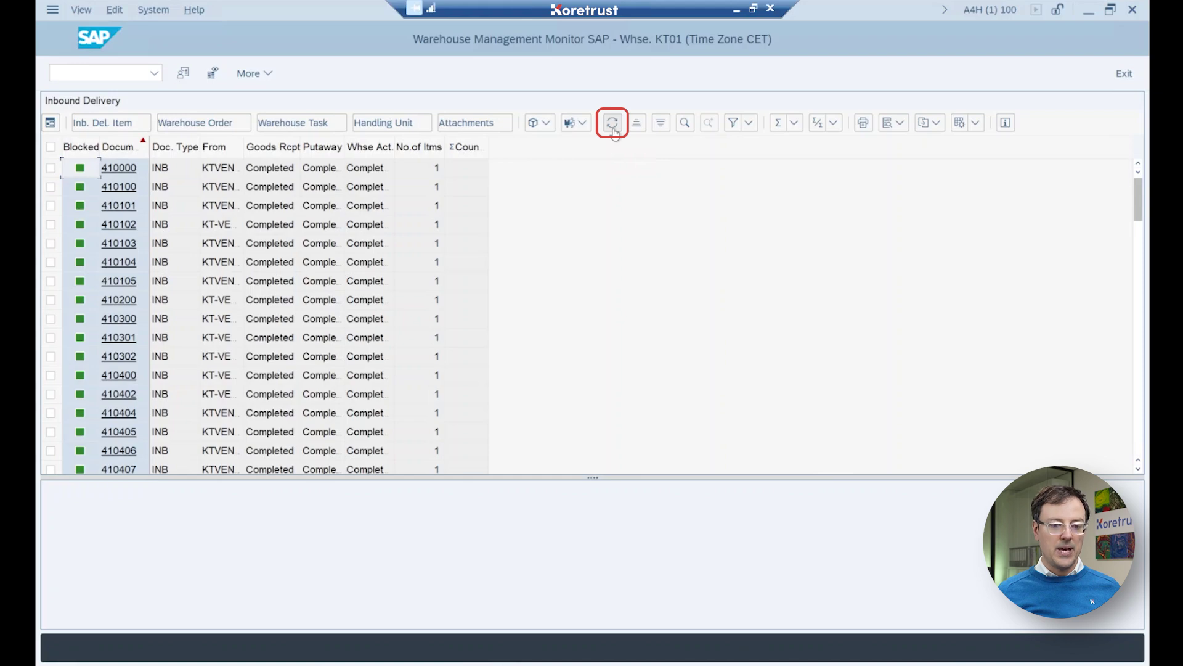
pyautogui.click(613, 128)
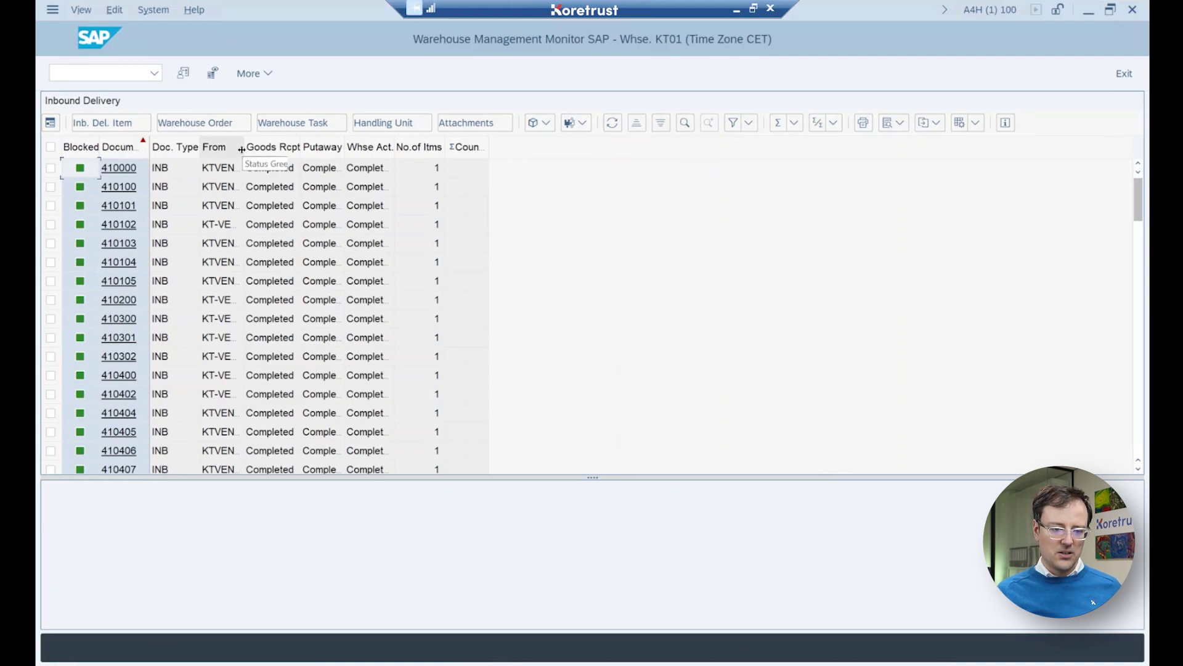
# Widen the Ship-from column to show its full values and search the list for VENDOR.
pyautogui.moveTo(244, 165); pyautogui.dragTo(312, 168)
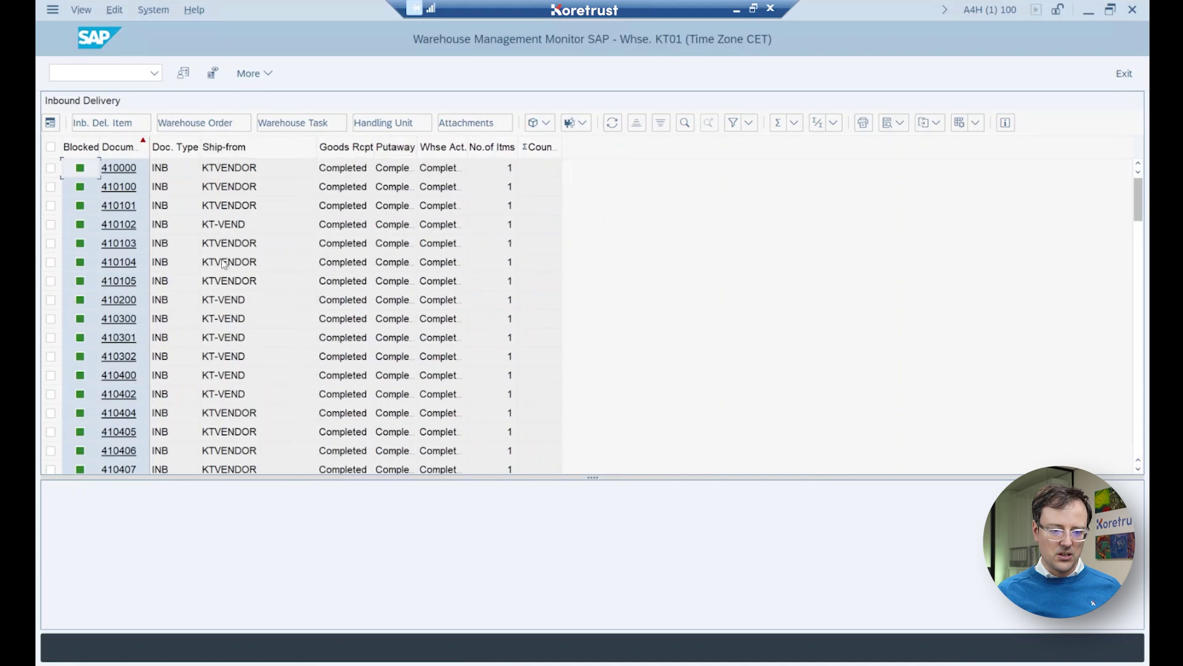
pyautogui.click(685, 123)
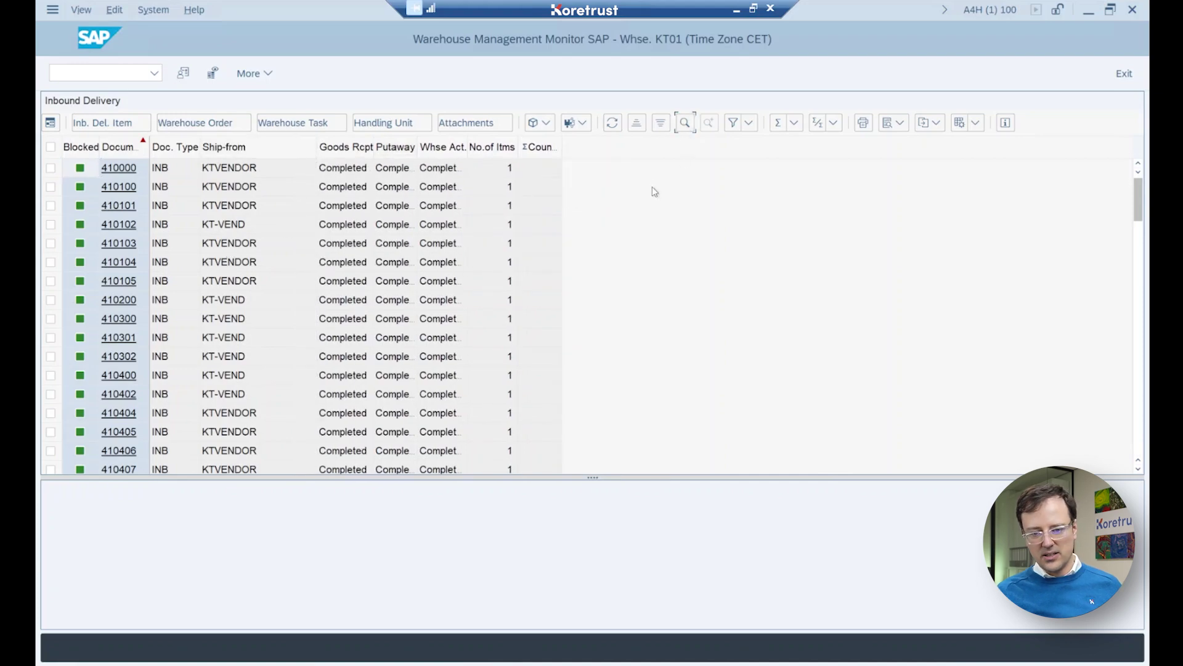
pyautogui.write('VENDOR')
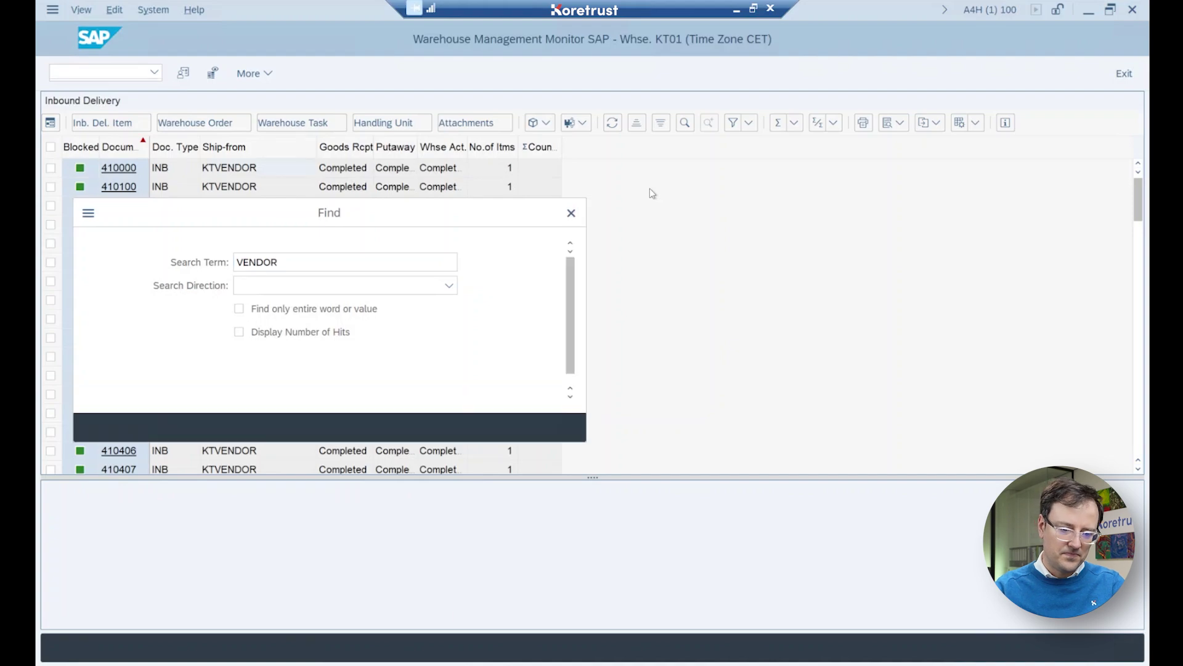
pyautogui.press('Return')
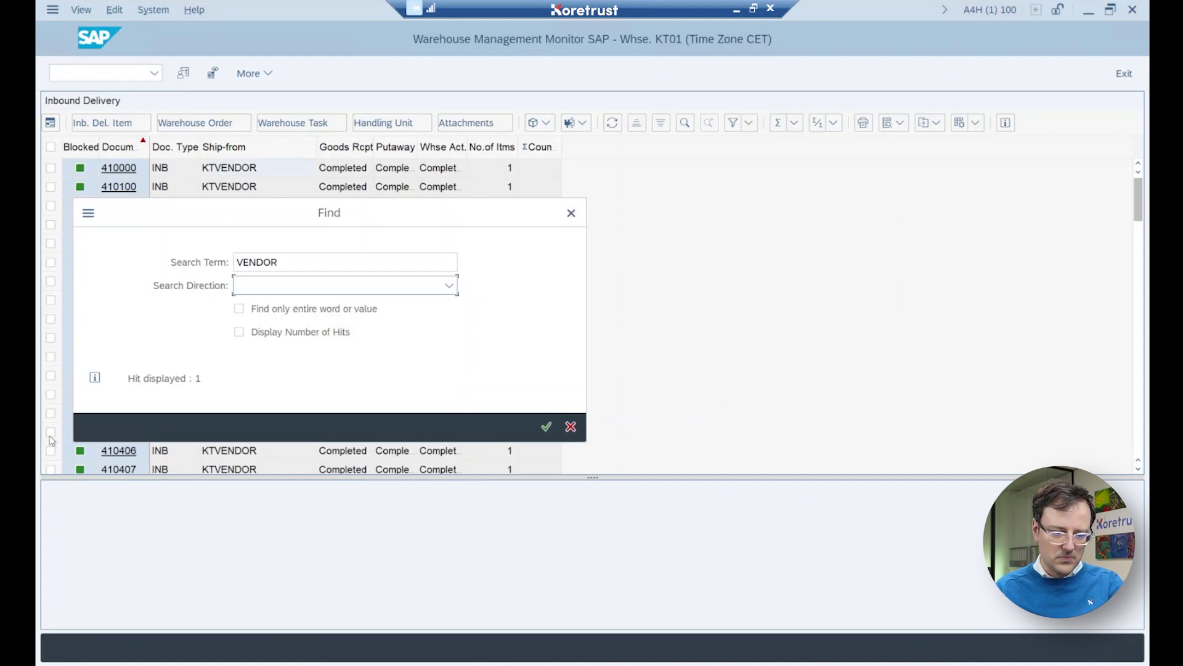
# Repeat the search for VENDOR with the number of hits displayed, step through the matches and close the search.
pyautogui.moveTo(163, 211); pyautogui.dragTo(626, 155)
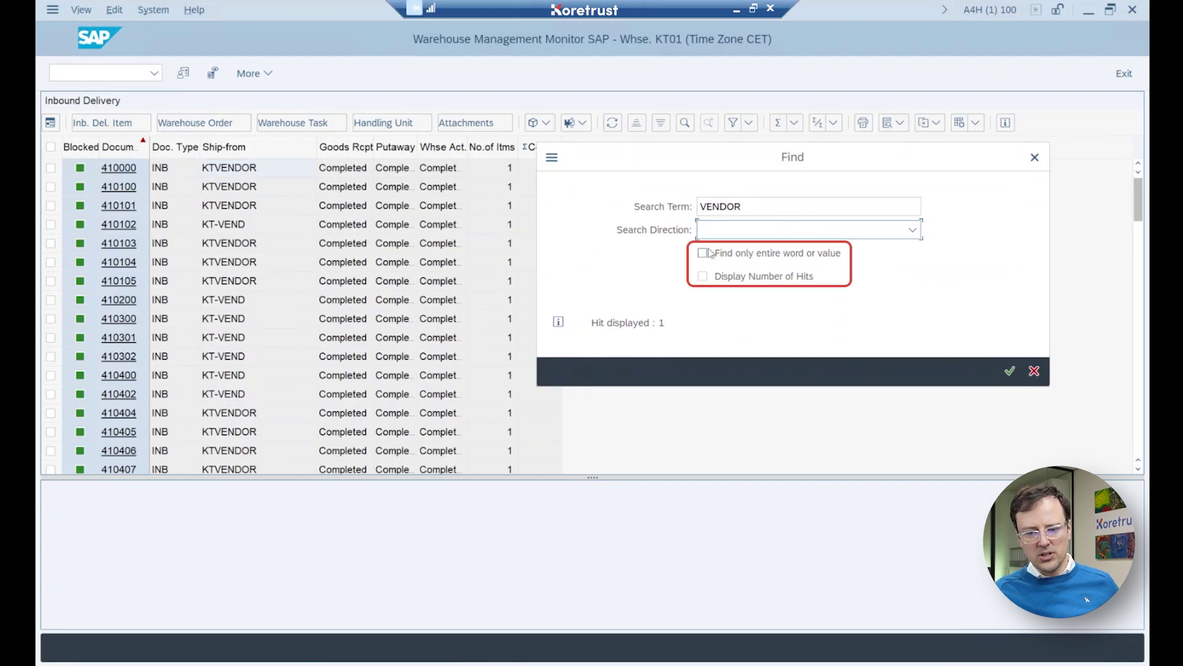
pyautogui.click(703, 276)
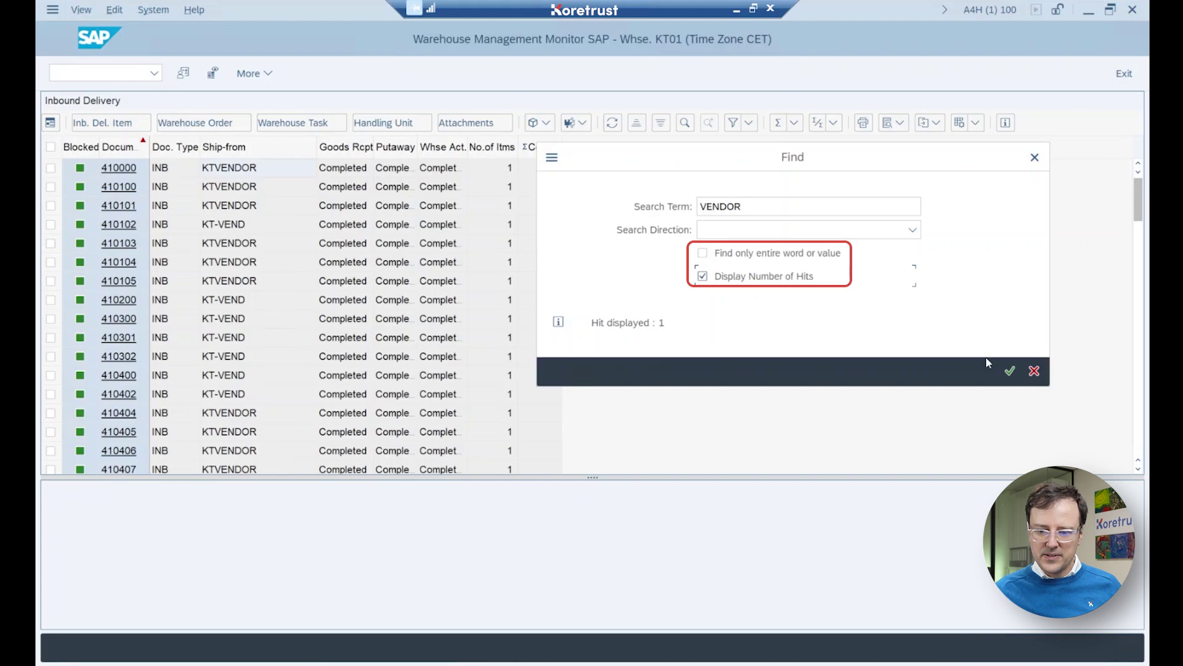
pyautogui.click(1009, 371)
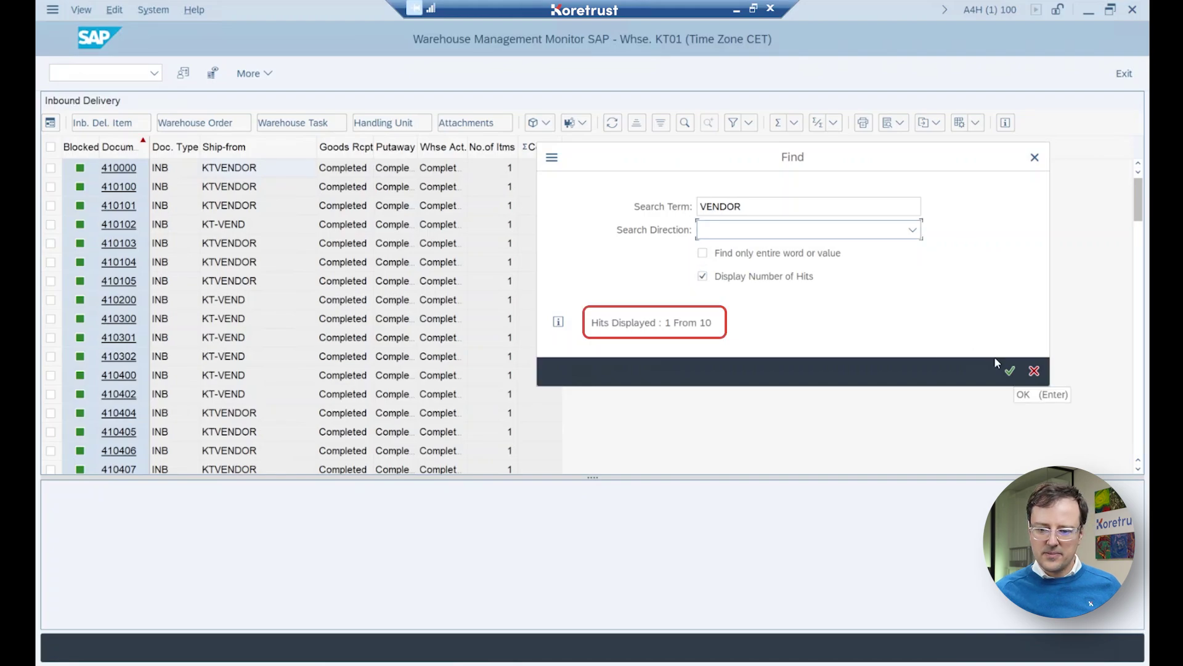
pyautogui.click(1011, 372)
pyautogui.click(1010, 371)
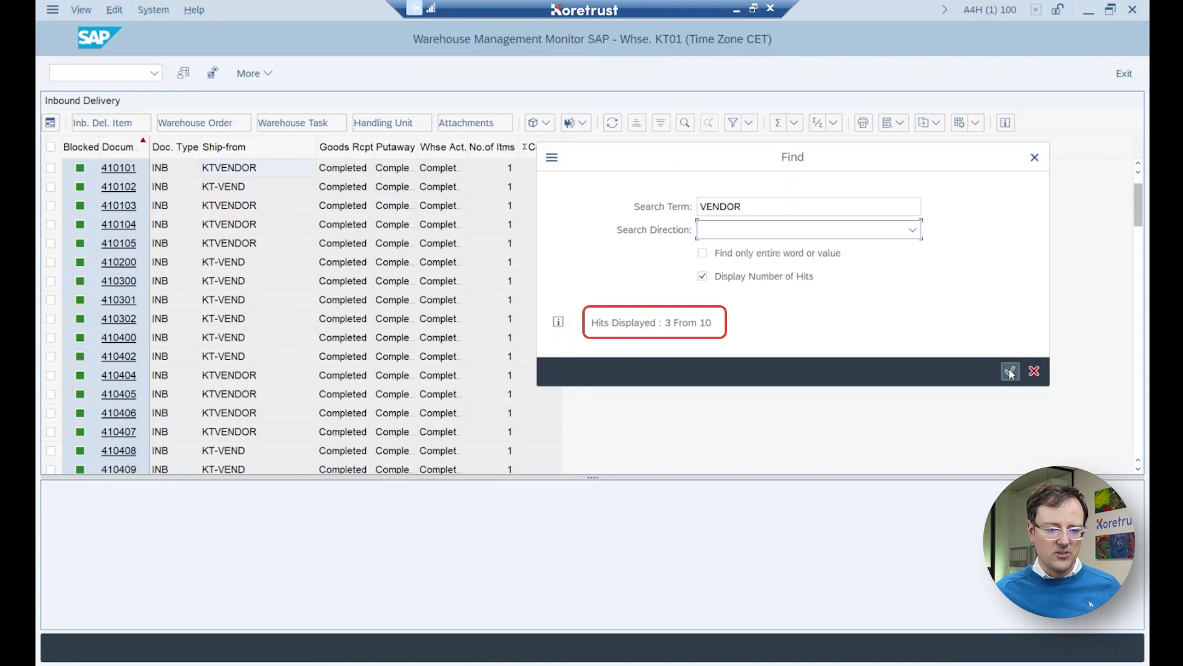
pyautogui.click(1011, 371)
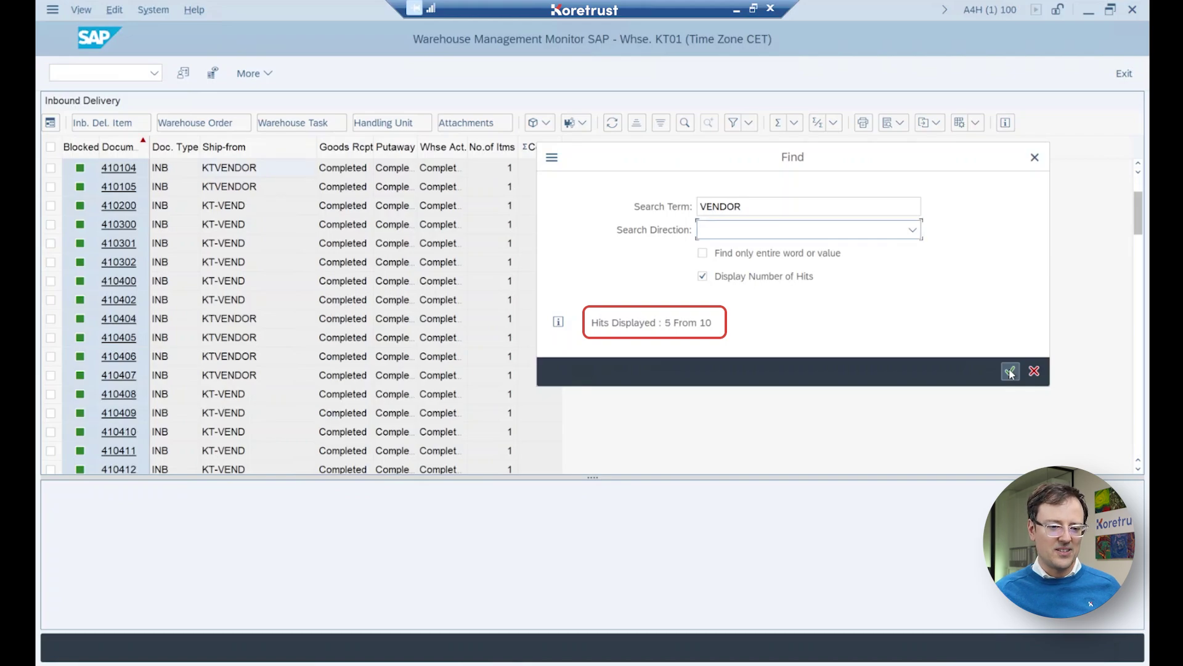
pyautogui.click(1010, 371)
pyautogui.click(1010, 371)
pyautogui.click(1010, 371)
pyautogui.click(1010, 371)
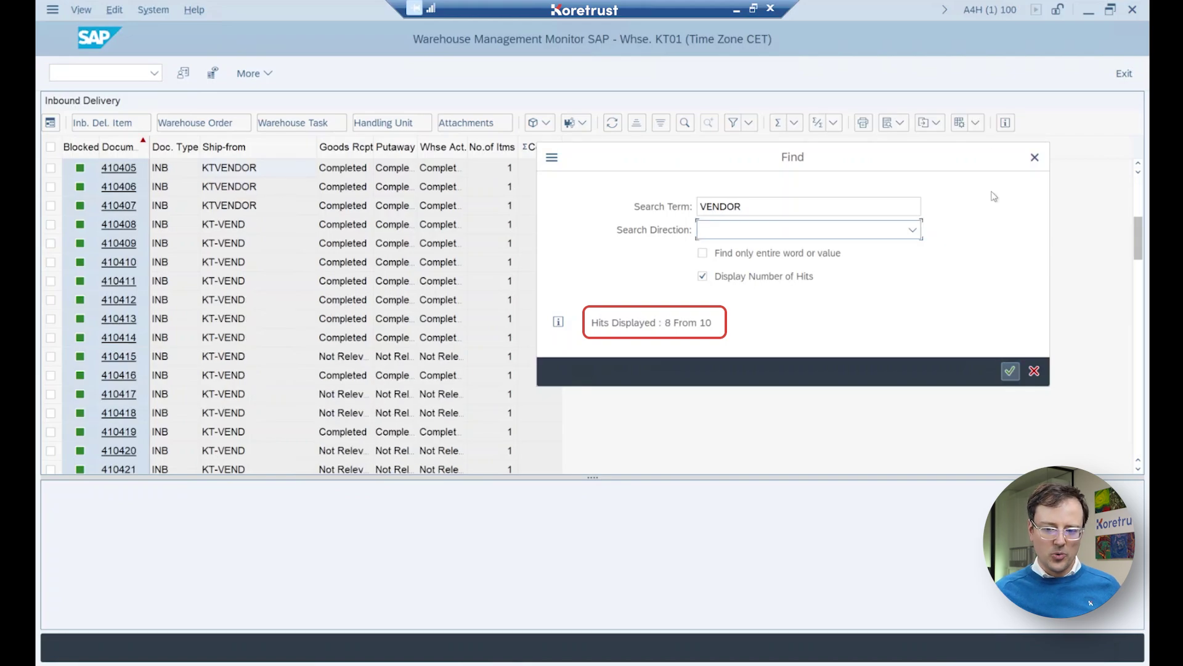
pyautogui.click(1036, 159)
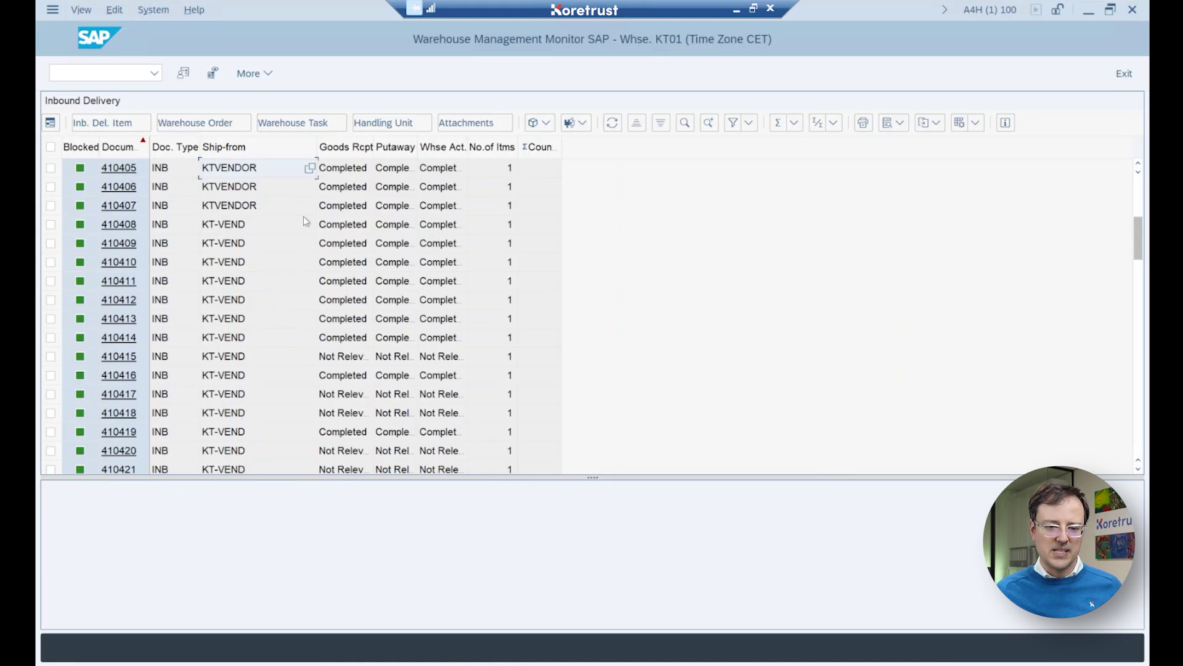
# Check the Counter total at the end of the list and add a total for the number of items column.
pyautogui.click(486, 149)
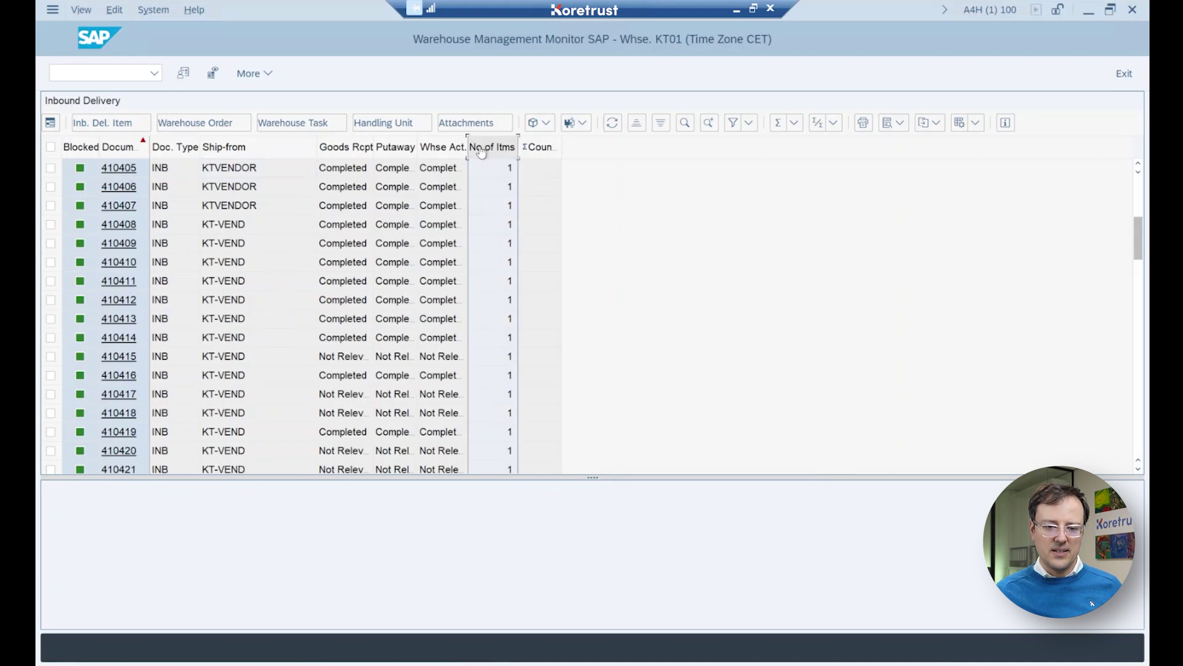
pyautogui.click(548, 149)
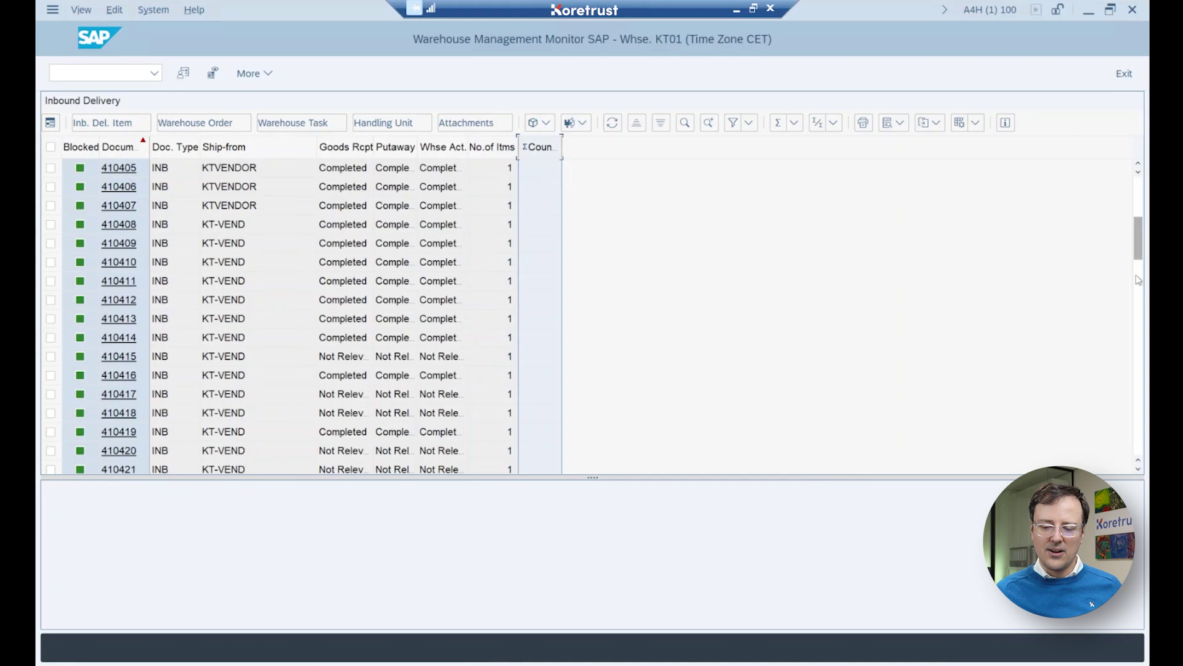
pyautogui.moveTo(1139, 237); pyautogui.dragTo(1149, 457)
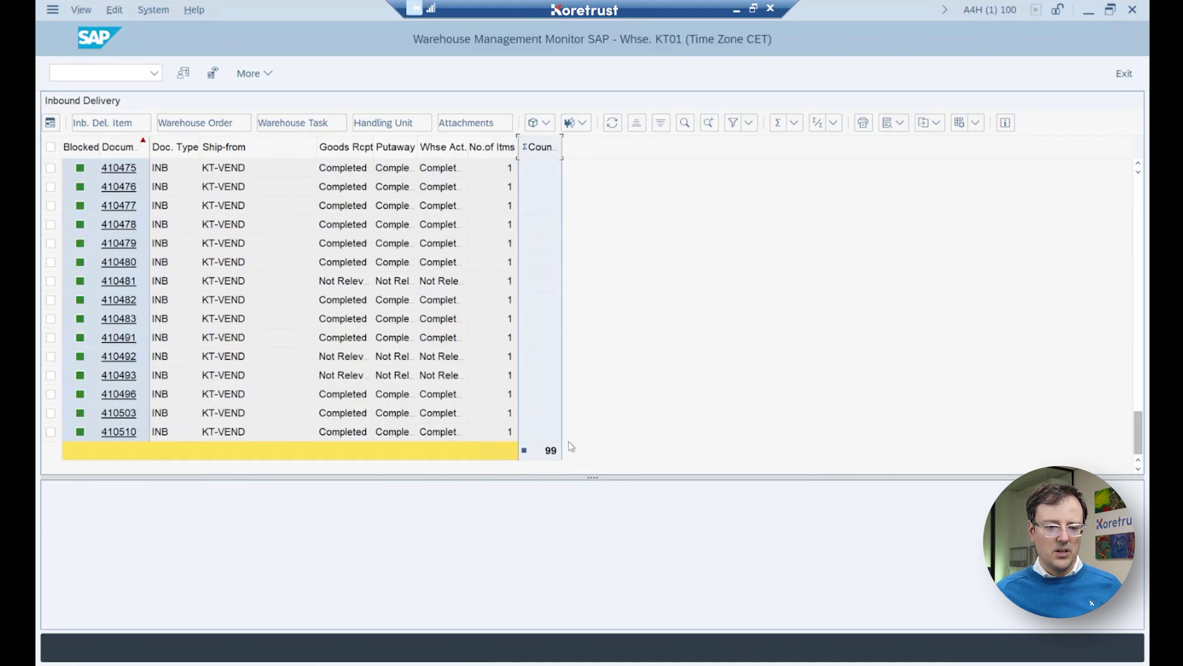
pyautogui.click(491, 147)
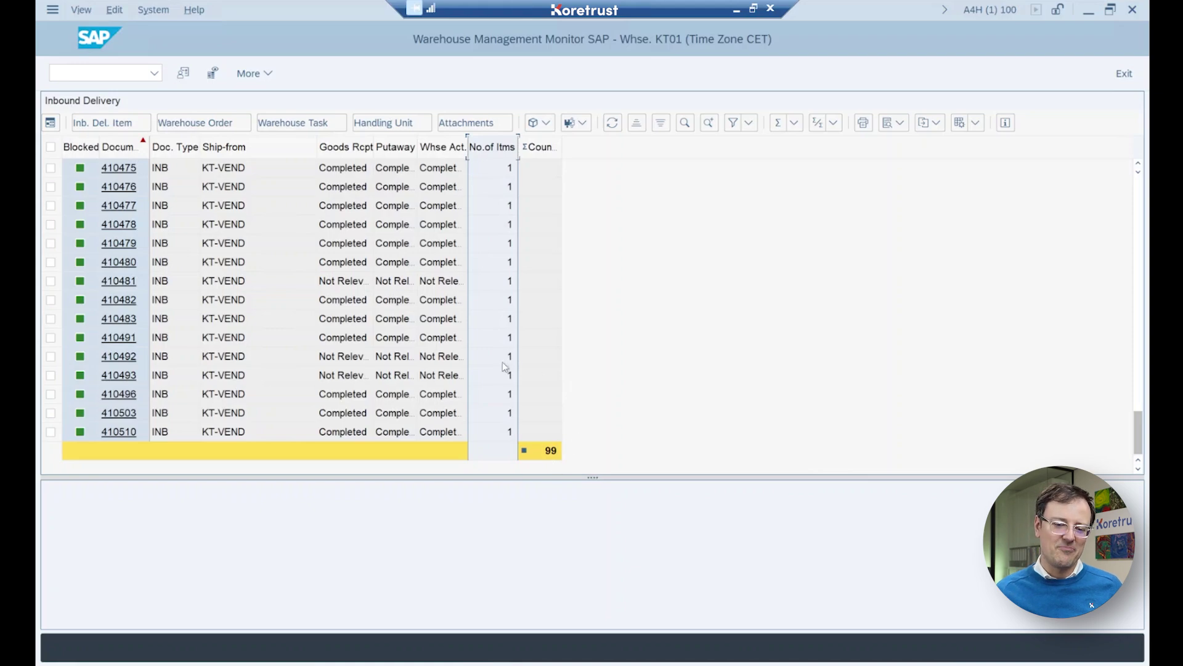
pyautogui.click(779, 122)
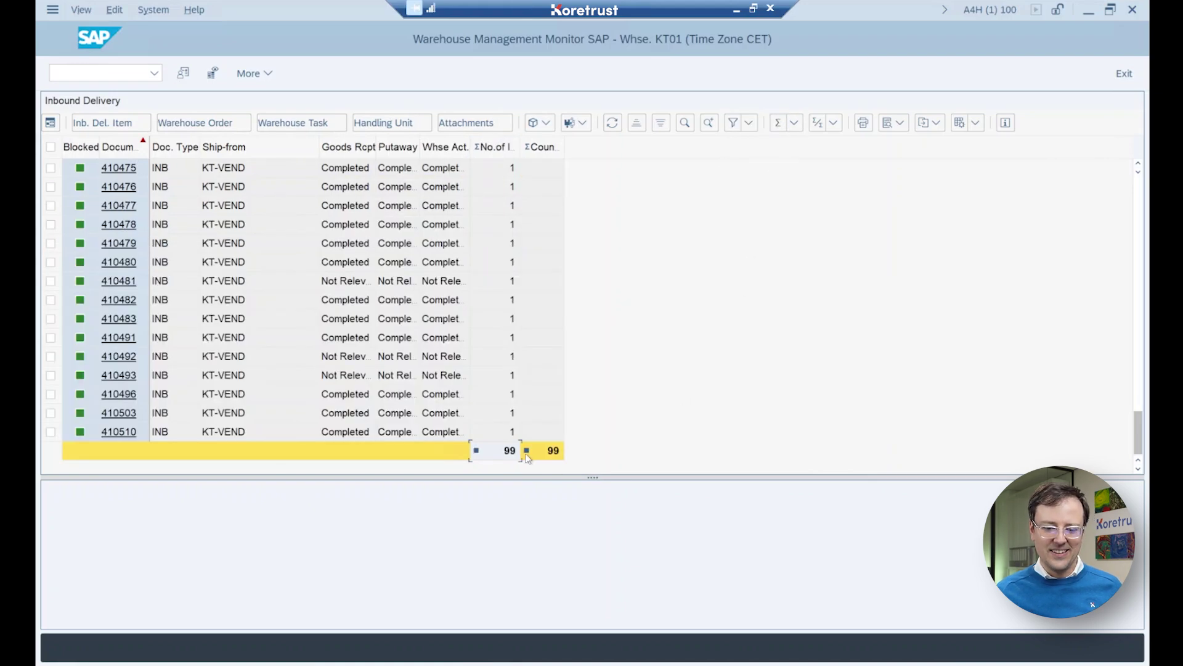
pyautogui.click(500, 455)
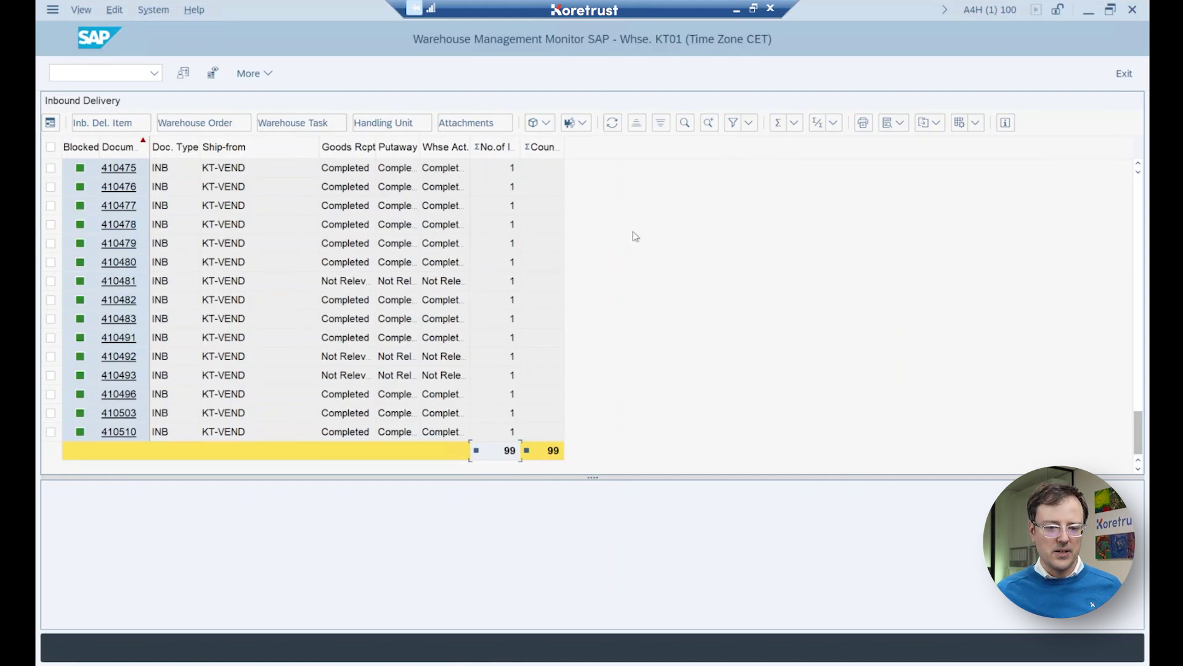
# Create subtotals by Ship-from, with the Counter column included in the selection.
pyautogui.click(229, 150)
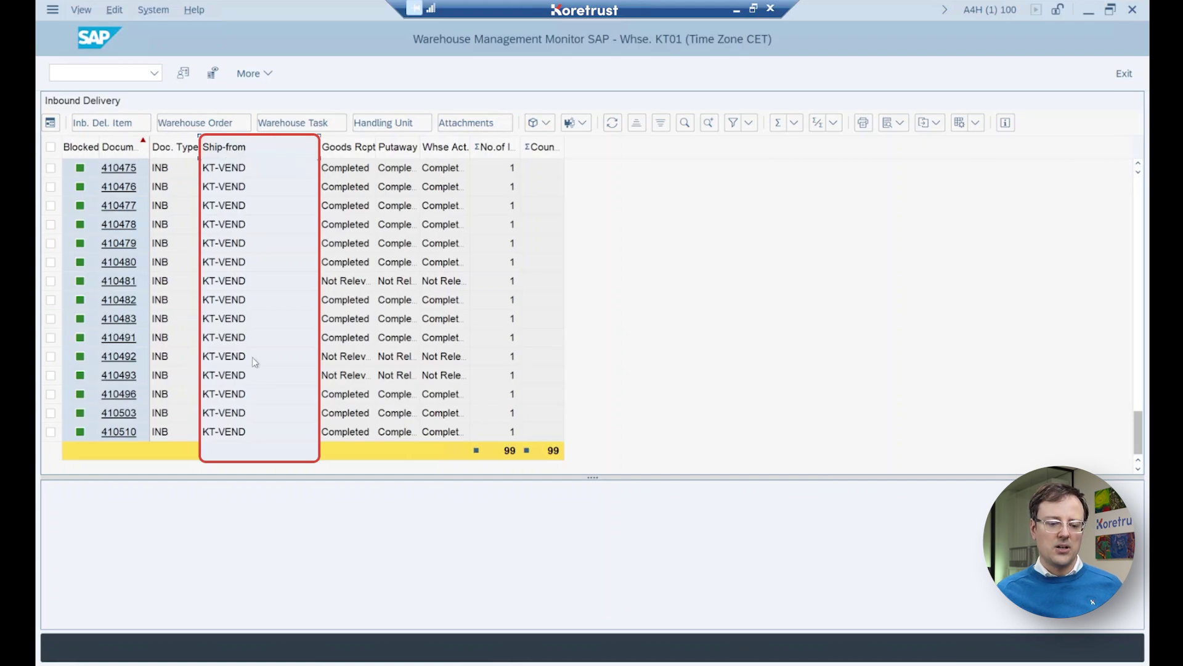
pyautogui.keyDown('ctrl'); pyautogui.click(548, 155); pyautogui.keyUp('ctrl')
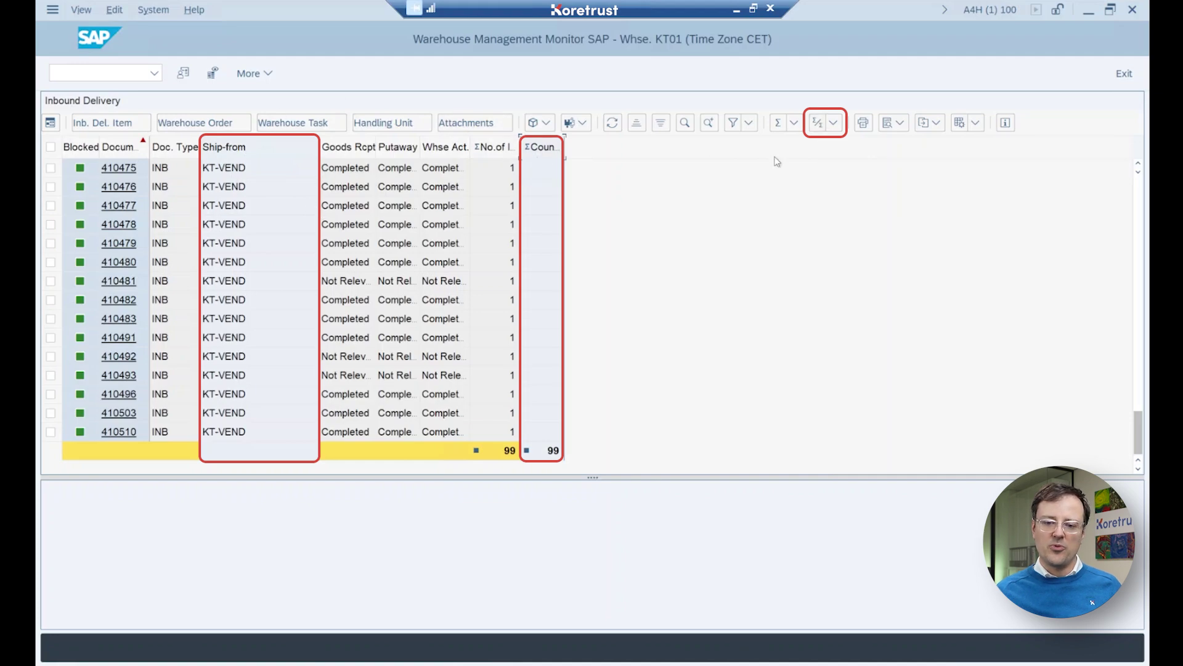
pyautogui.click(818, 122)
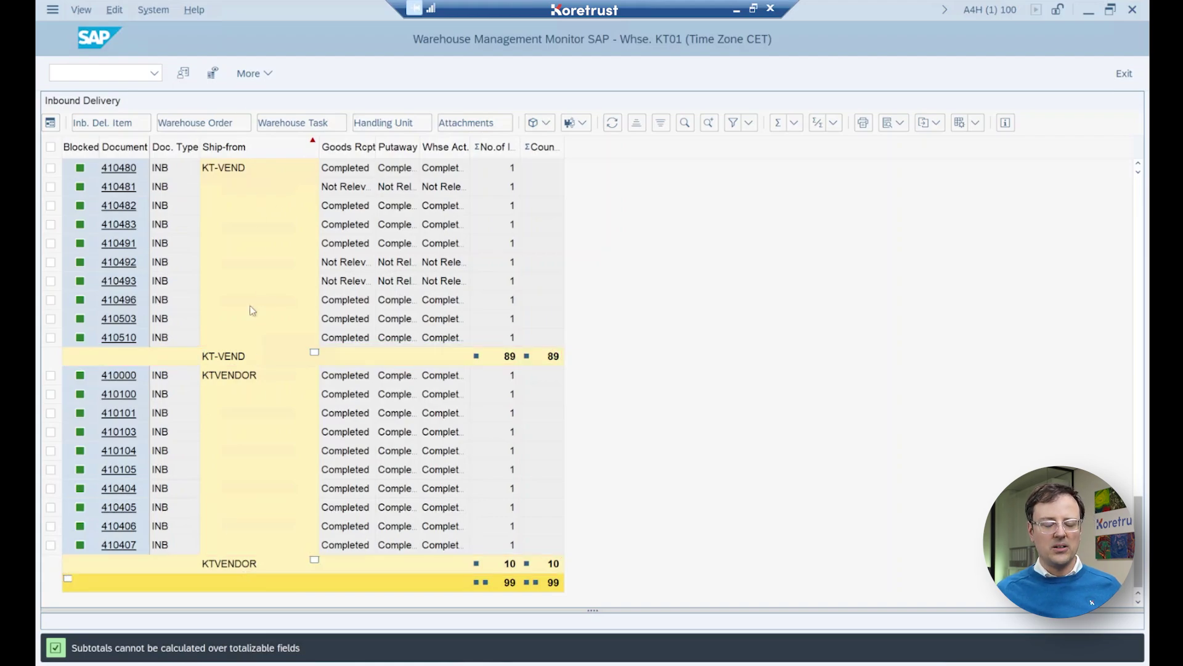
# Collapse the list to its Ship-from subtotals and expand it again to the individual deliveries.
pyautogui.click(67, 582)
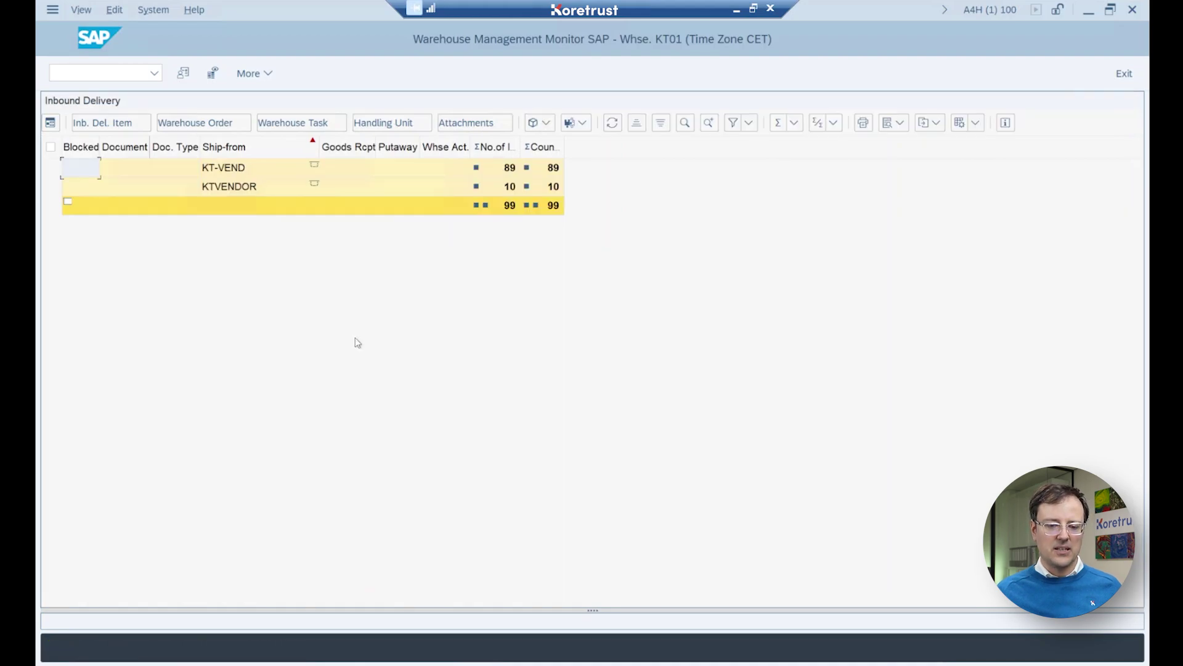
pyautogui.doubleClick(214, 211)
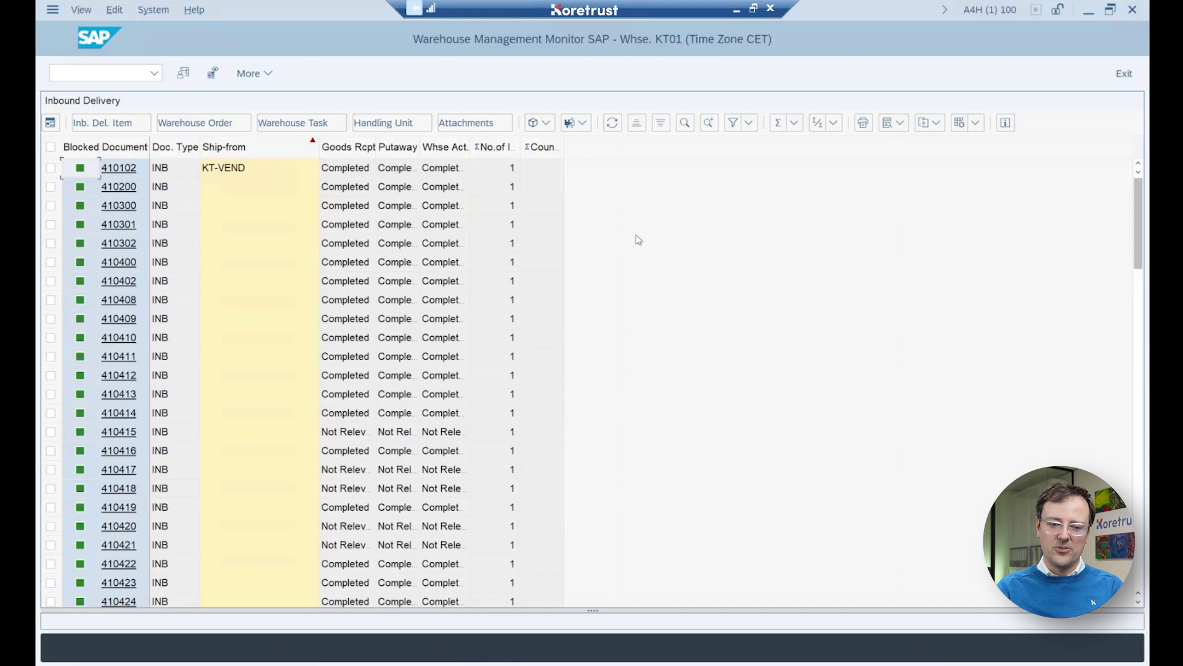
pyautogui.click(937, 126)
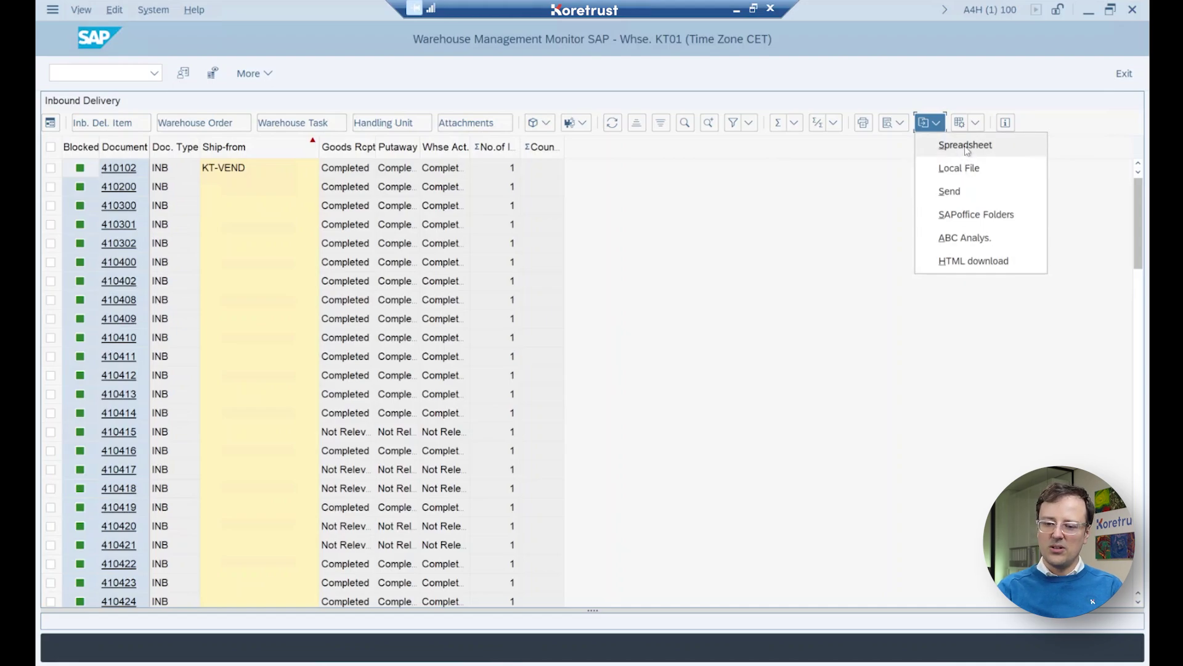
pyautogui.click(682, 259)
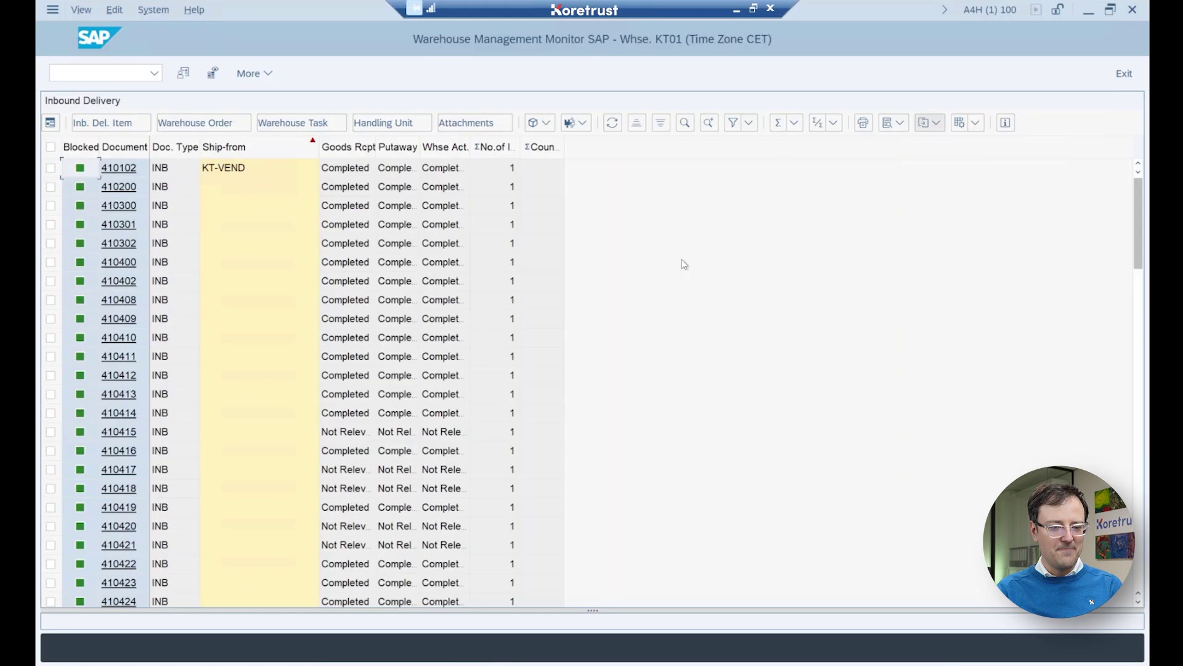